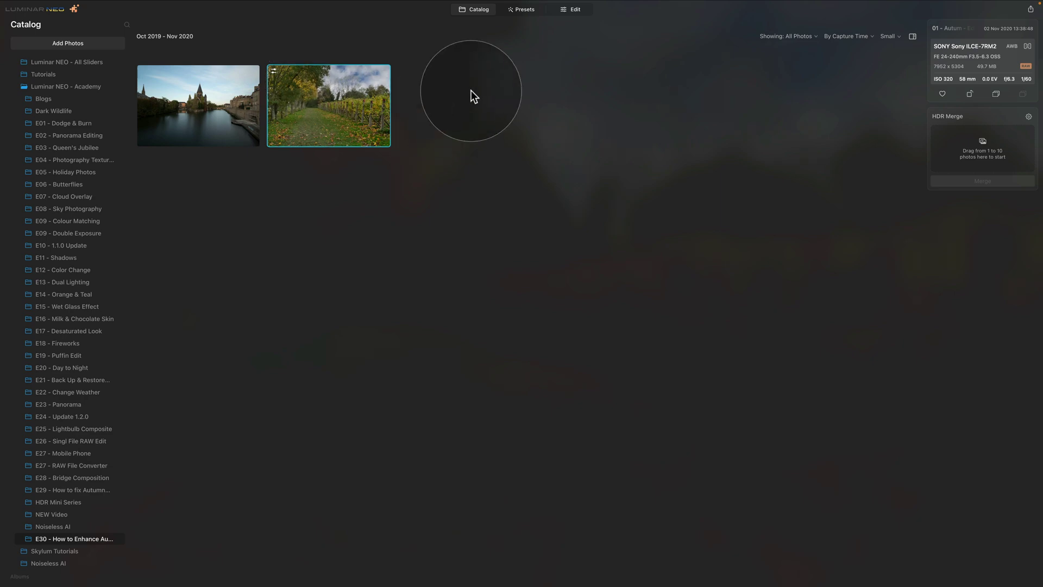
Step: Open the autumn vineyard photo for editing and review the Optics corrections in its RAW Develop edits
{"action": "left_click", "coordinate": [572, 12]}
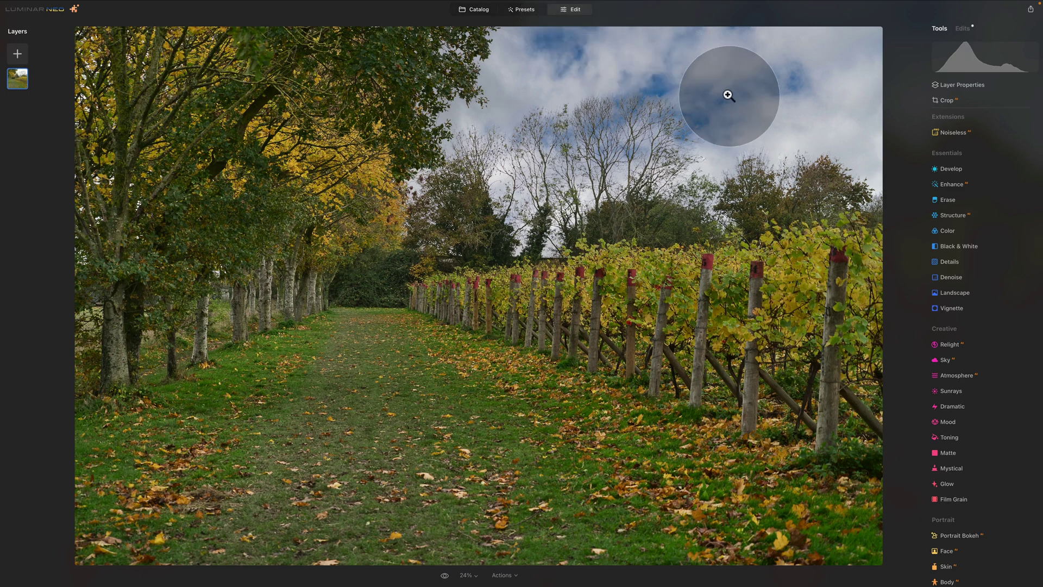
{"action": "left_click", "coordinate": [961, 29]}
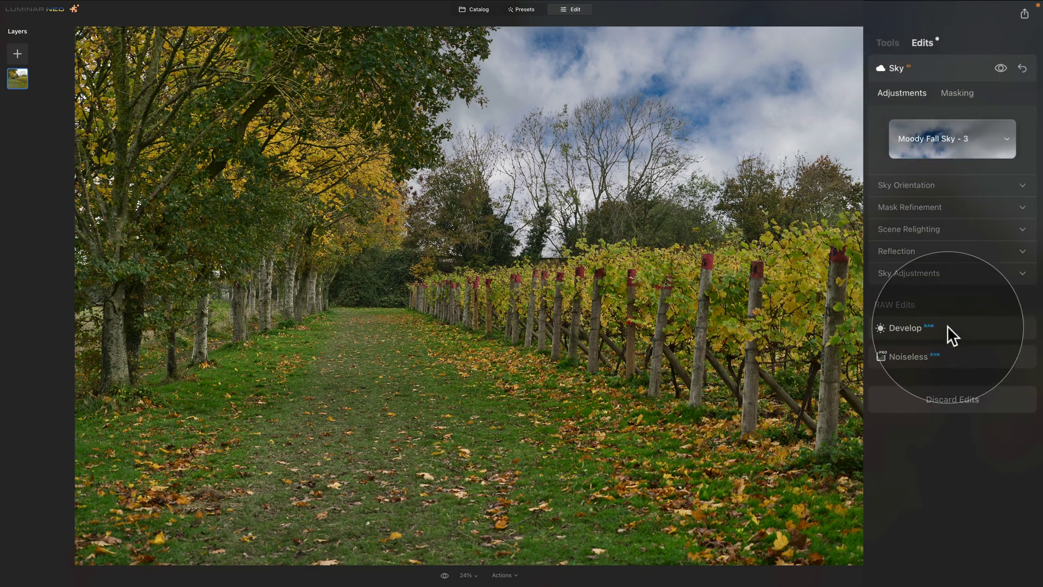
{"action": "left_click", "coordinate": [952, 335]}
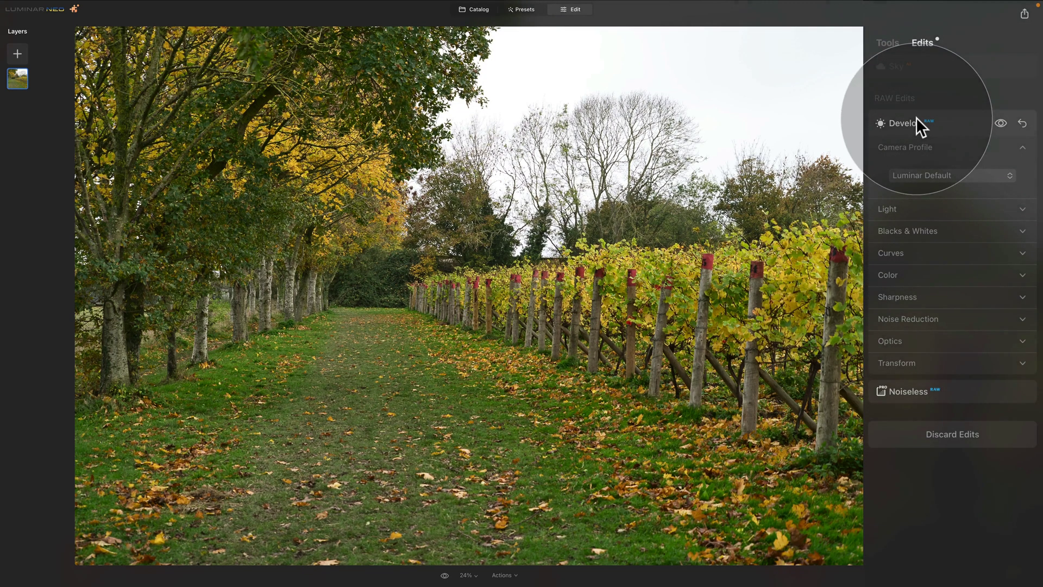
{"action": "left_click", "coordinate": [928, 342]}
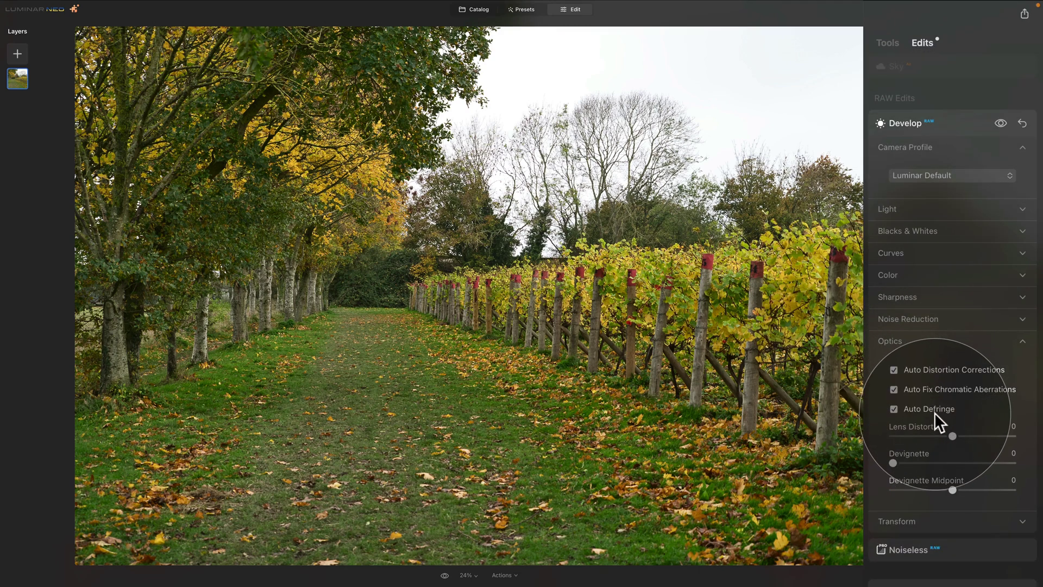
{"action": "left_click", "coordinate": [918, 342]}
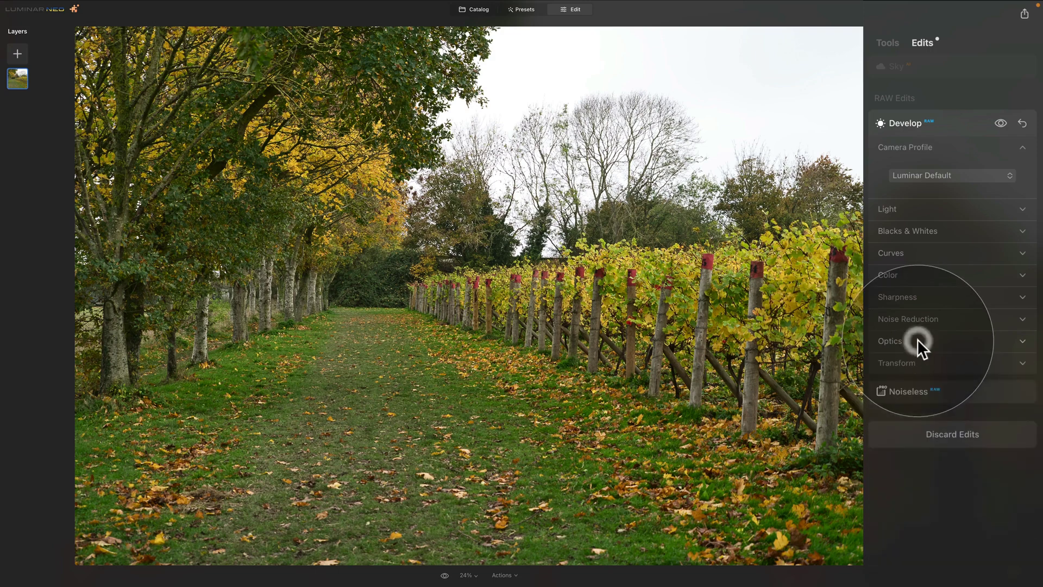
Step: Review the Sharpness and Noise Reduction settings in the photo's RAW Develop edits
{"action": "left_click", "coordinate": [916, 301]}
{"action": "left_click", "coordinate": [926, 413]}
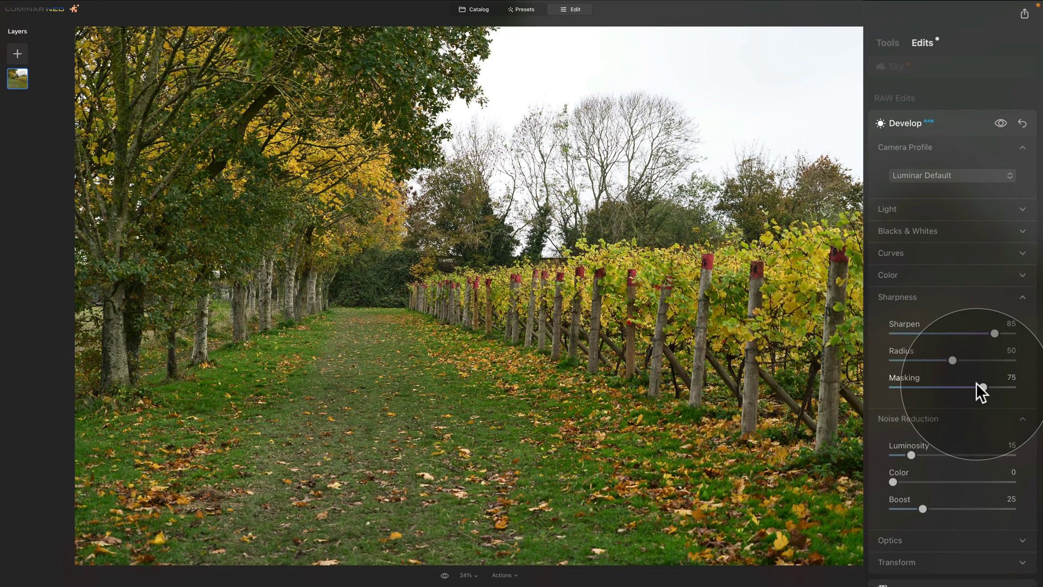
{"action": "left_click", "coordinate": [938, 418]}
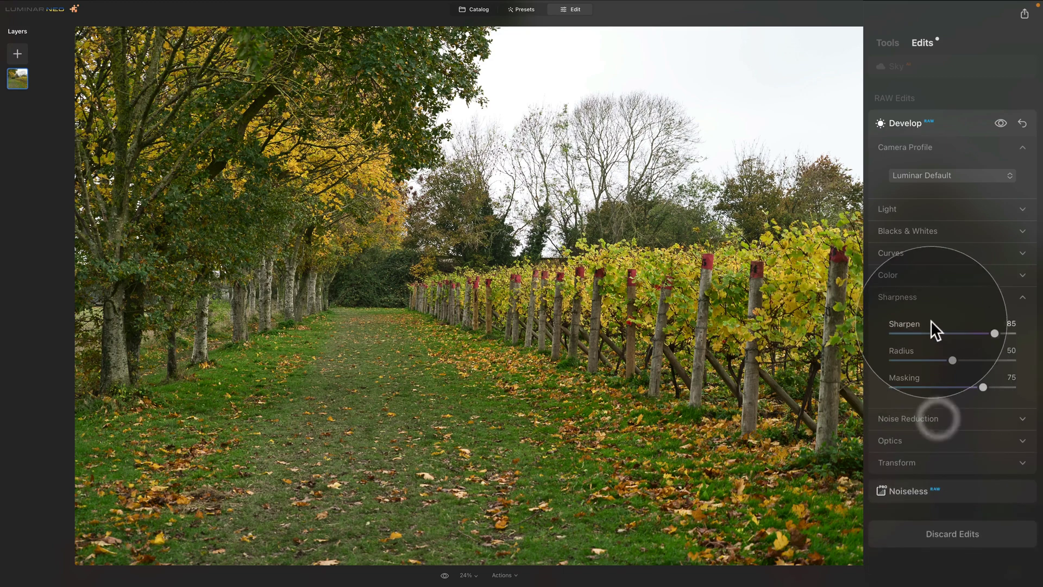
{"action": "left_click", "coordinate": [928, 298]}
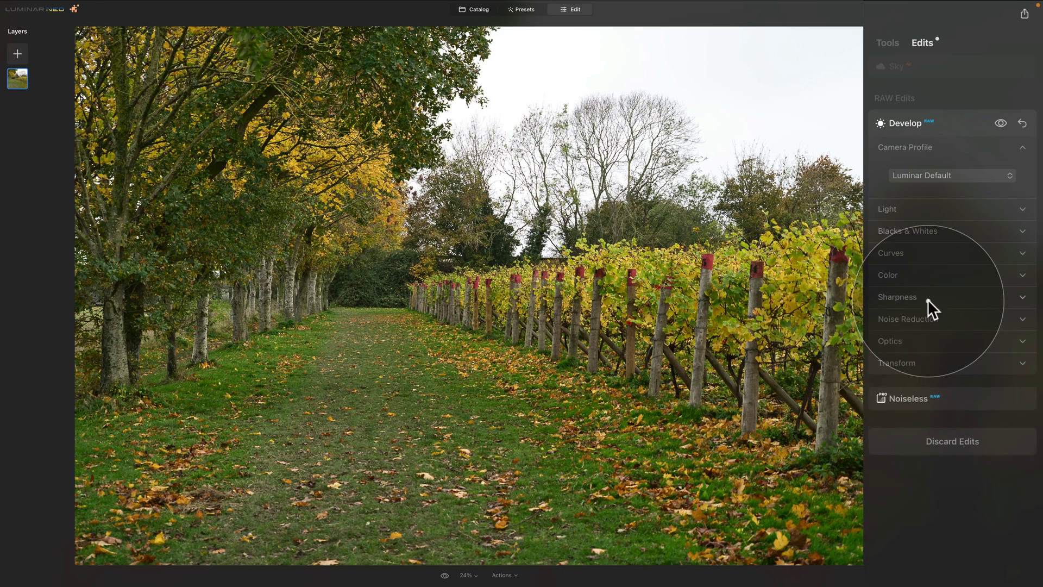
Step: Review the Light and Blacks & Whites settings of the RAW Develop edits, and return to the fully edited view
{"action": "left_click", "coordinate": [931, 208]}
{"action": "left_click", "coordinate": [963, 362]}
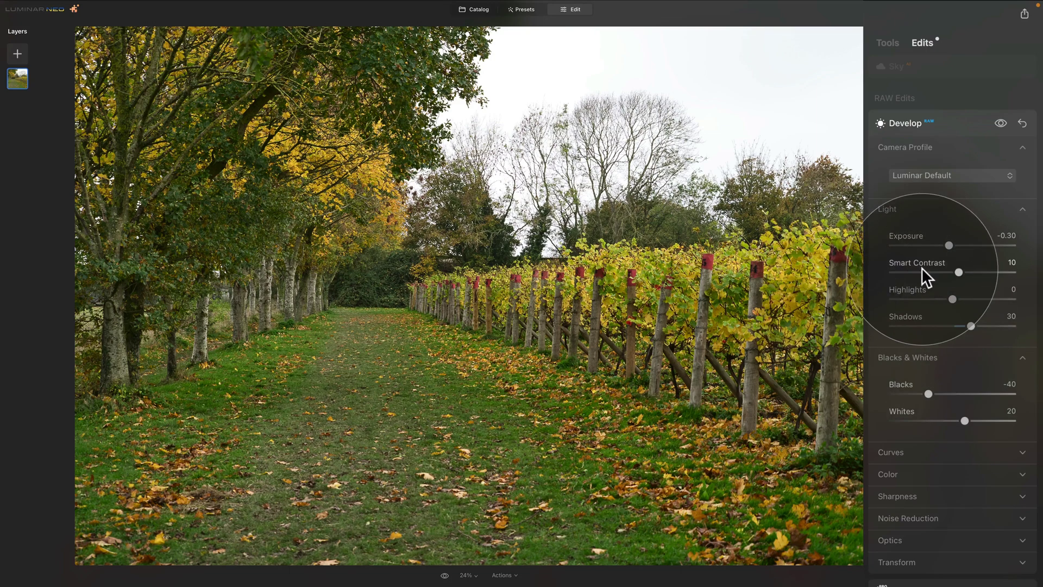
{"action": "left_click", "coordinate": [925, 208]}
{"action": "left_click", "coordinate": [929, 230]}
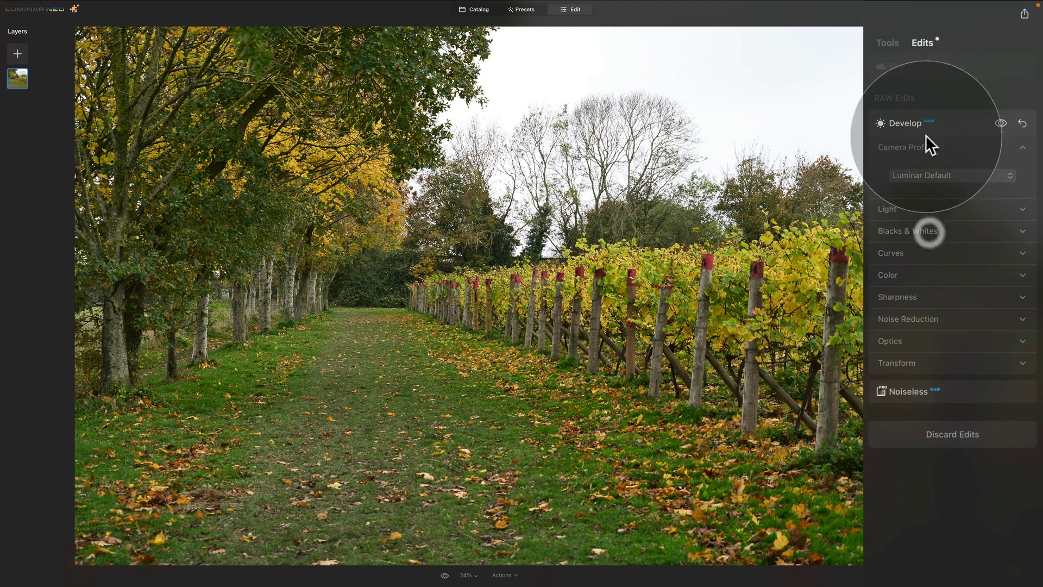
{"action": "left_click", "coordinate": [934, 120]}
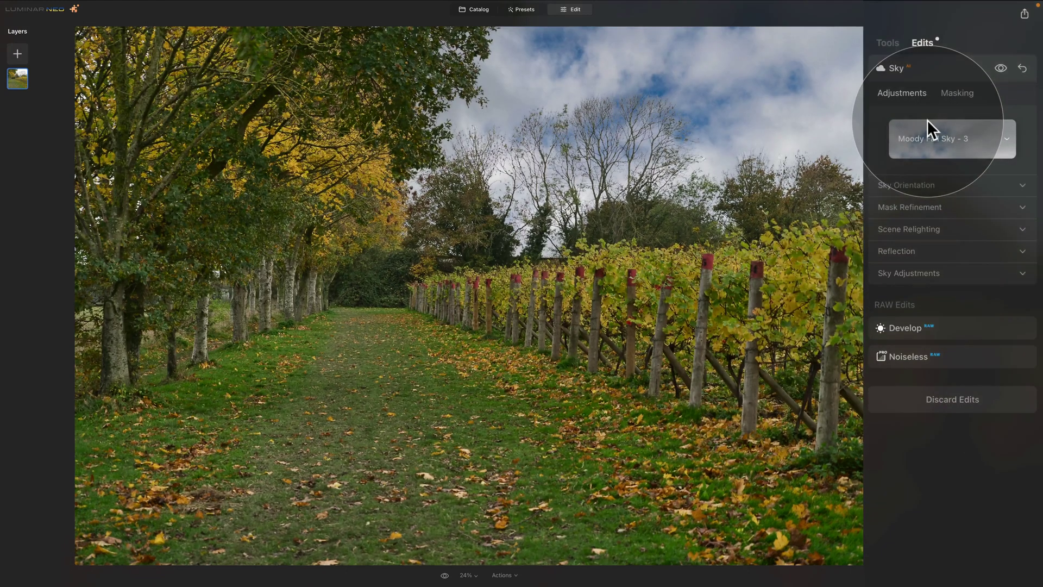
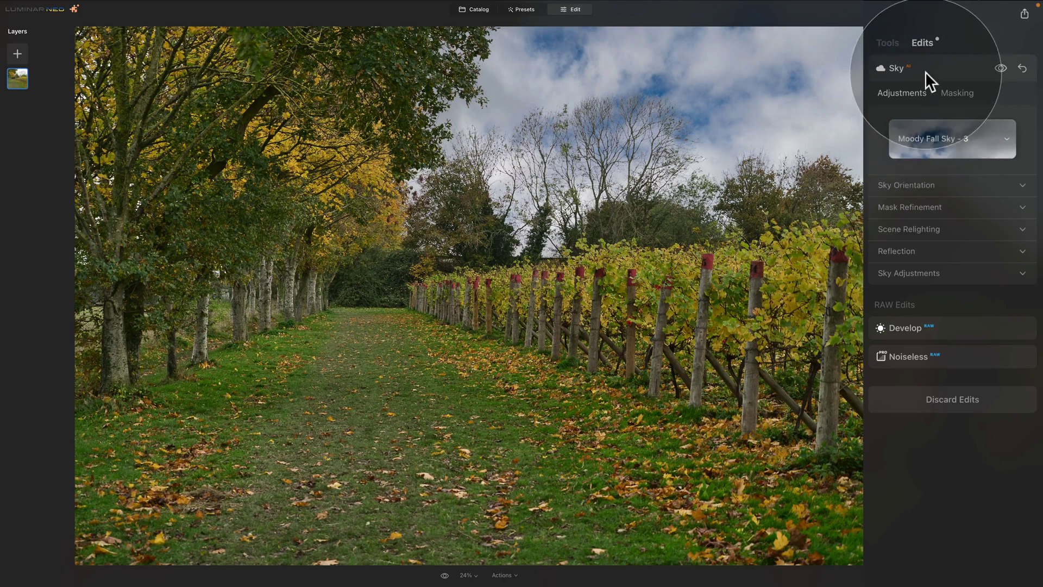
Step: Set Foliage Enhancer to 20 in the Landscape tool
{"action": "left_click", "coordinate": [885, 43]}
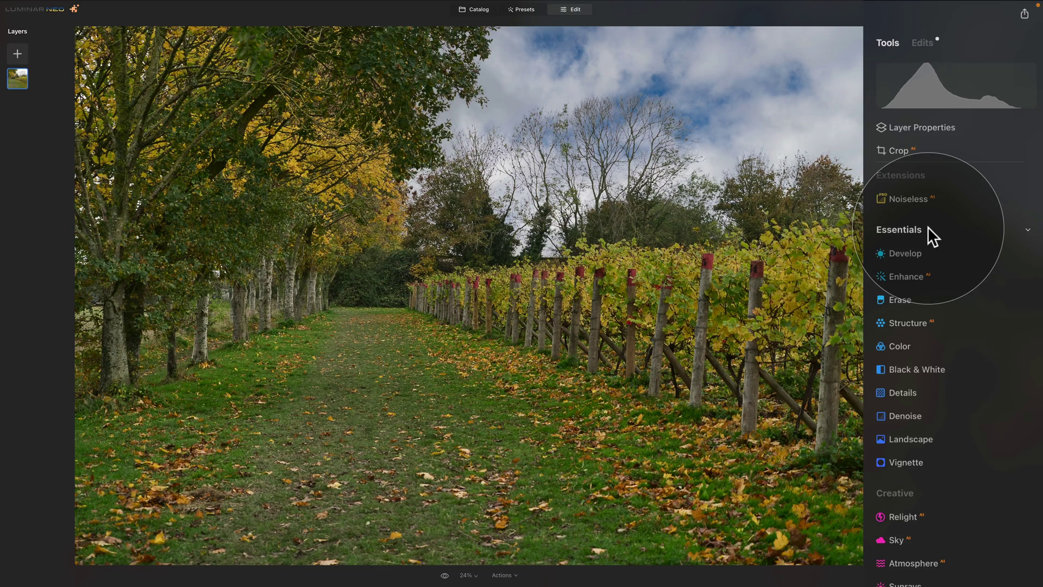
{"action": "left_click", "coordinate": [920, 439]}
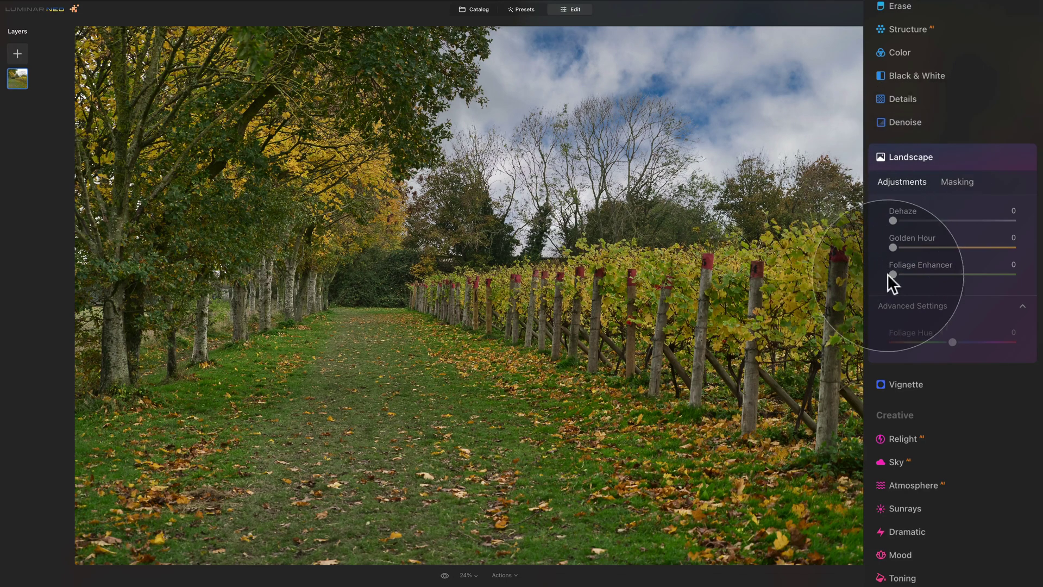
{"action": "left_click_drag", "start_coordinate": [893, 273], "coordinate": [921, 277]}
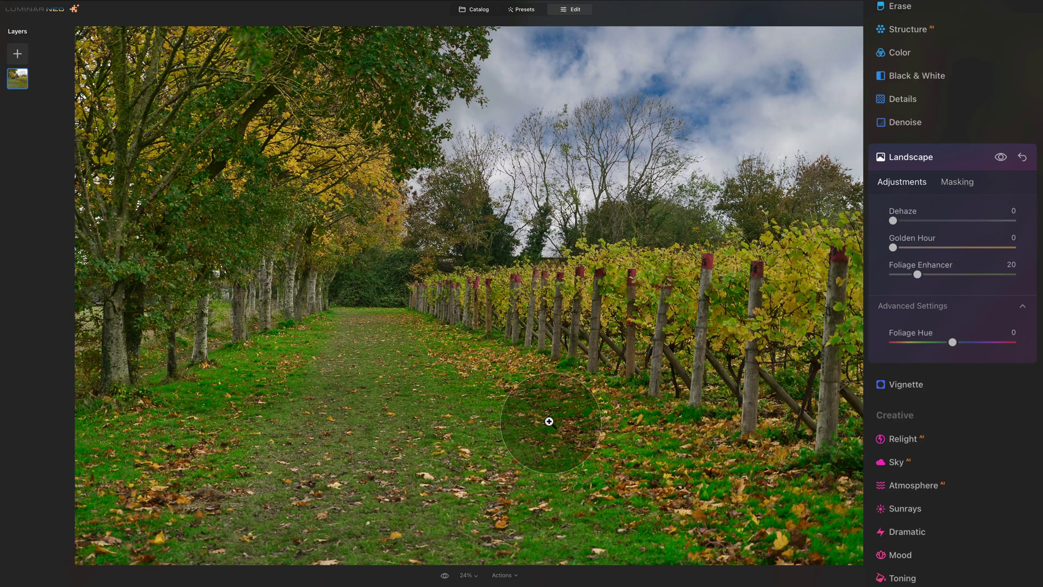
Step: Set Foliage Hue to -79 and Foliage Enhancer to 16, comparing the photo with and without the Landscape effect
{"action": "left_click", "coordinate": [959, 306]}
{"action": "left_click", "coordinate": [958, 305]}
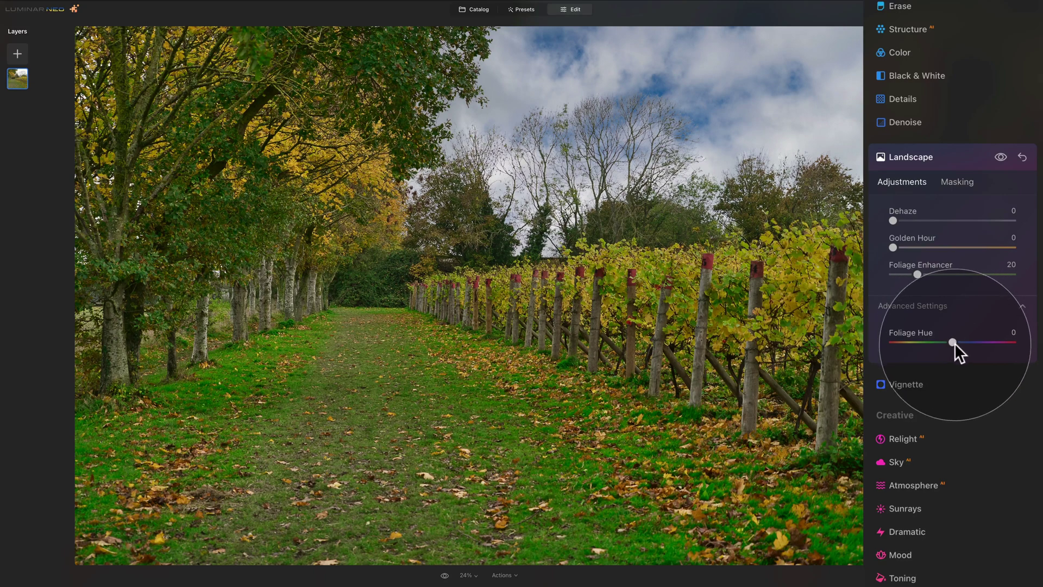
{"action": "left_click_drag", "start_coordinate": [955, 343], "coordinate": [902, 342]}
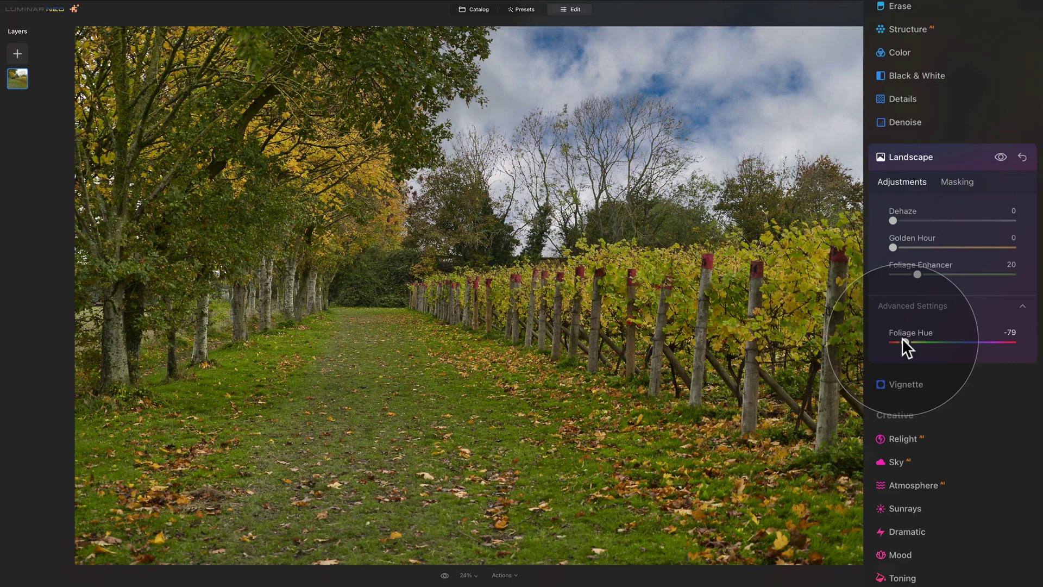
{"action": "mouse_move", "coordinate": [916, 275]}
{"action": "left_mouse_down"}
{"action": "mouse_move", "coordinate": [902, 273]}
{"action": "mouse_move", "coordinate": [910, 273]}
{"action": "left_mouse_up"}
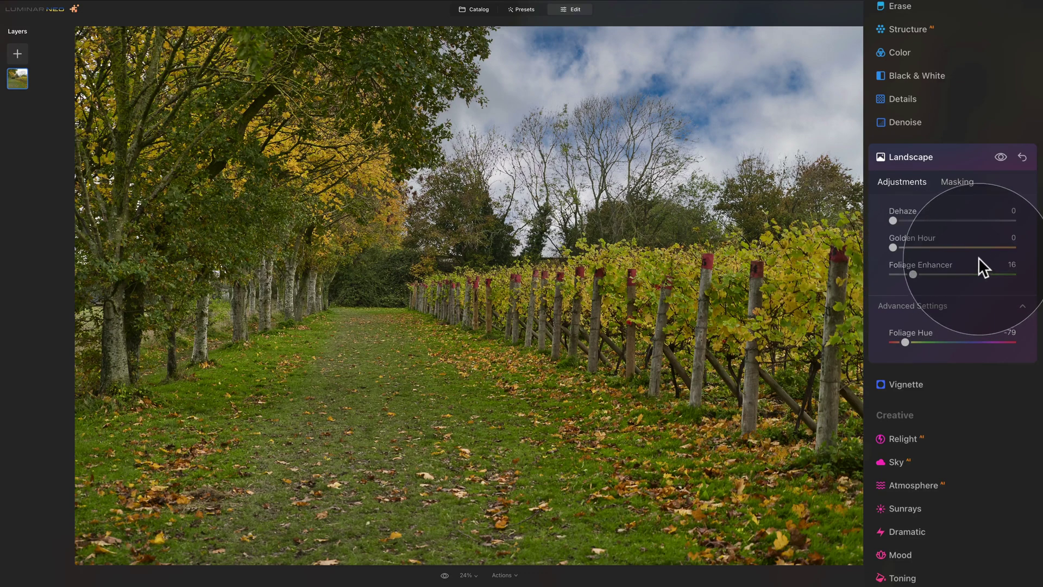
{"action": "left_click", "coordinate": [1001, 157]}
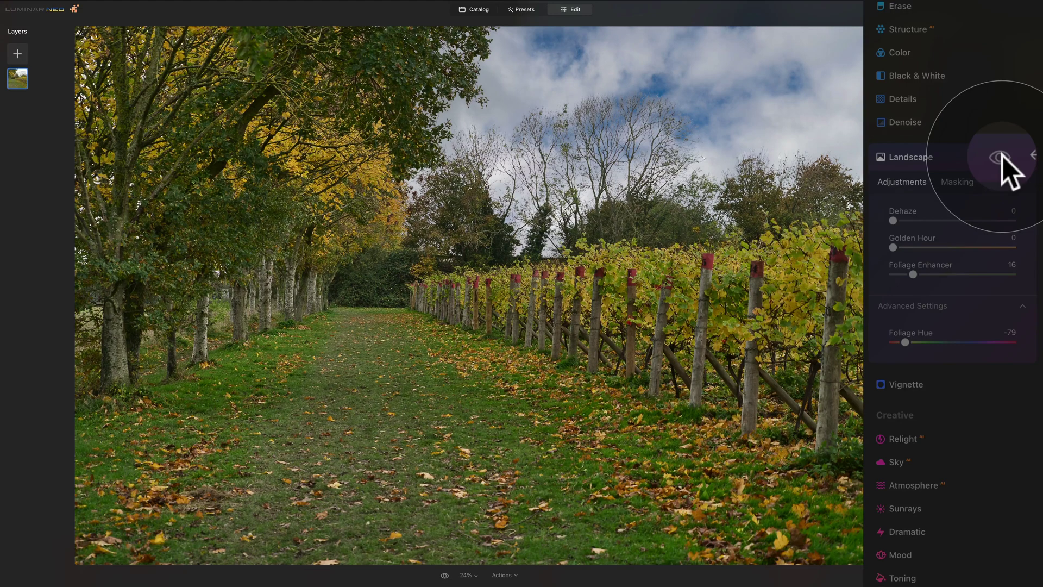
{"action": "left_click", "coordinate": [1001, 157]}
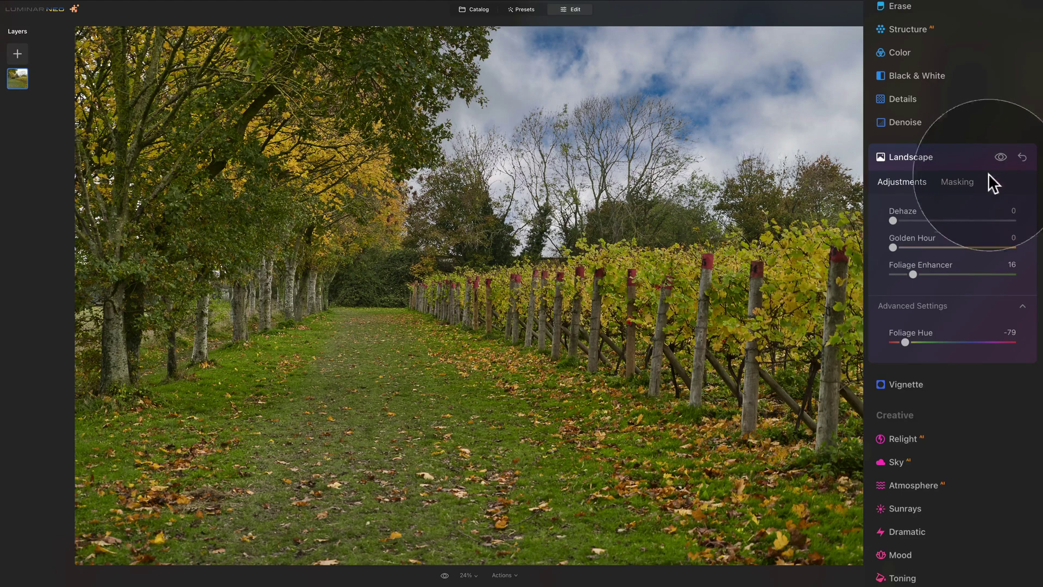
Step: Try Golden Hour at 5 and Dehaze at 5 on the photo, and reset all Landscape adjustments
{"action": "left_click_drag", "start_coordinate": [892, 244], "coordinate": [899, 246]}
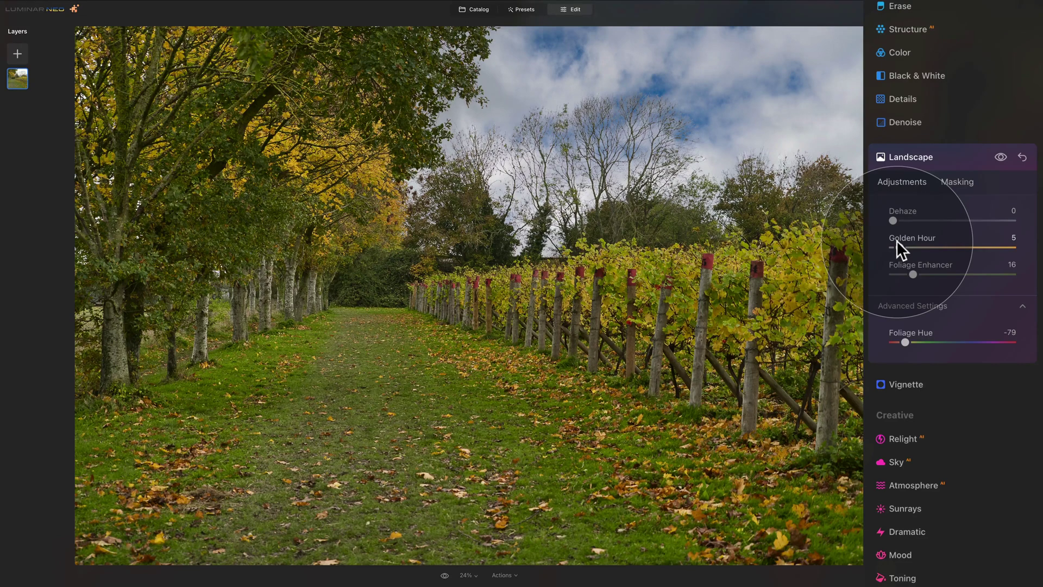
{"action": "left_click_drag", "start_coordinate": [900, 248], "coordinate": [951, 248]}
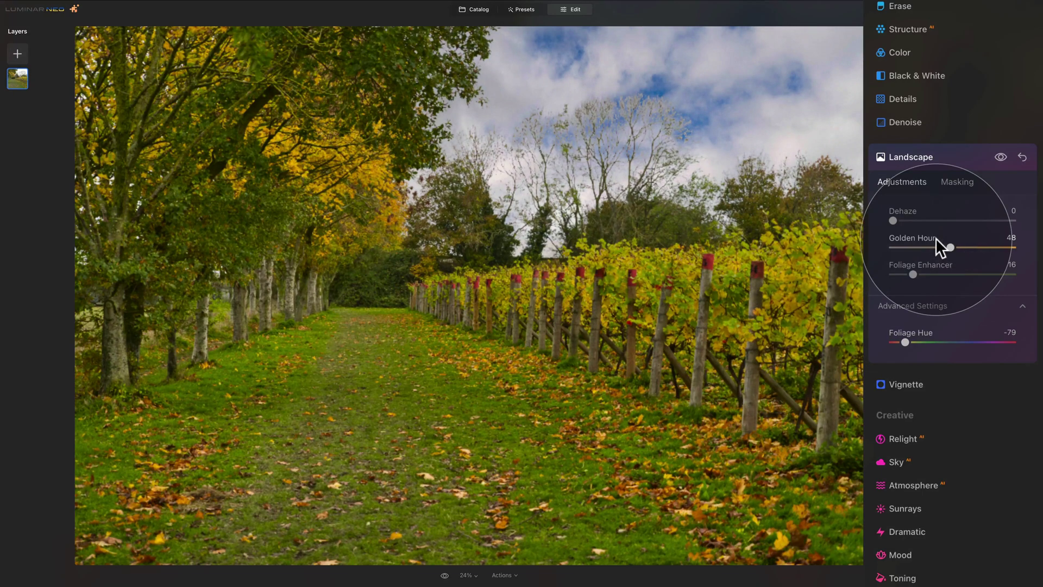
{"action": "left_click", "coordinate": [901, 247]}
{"action": "left_click_drag", "start_coordinate": [901, 248], "coordinate": [898, 248]}
{"action": "left_click", "coordinate": [898, 248]}
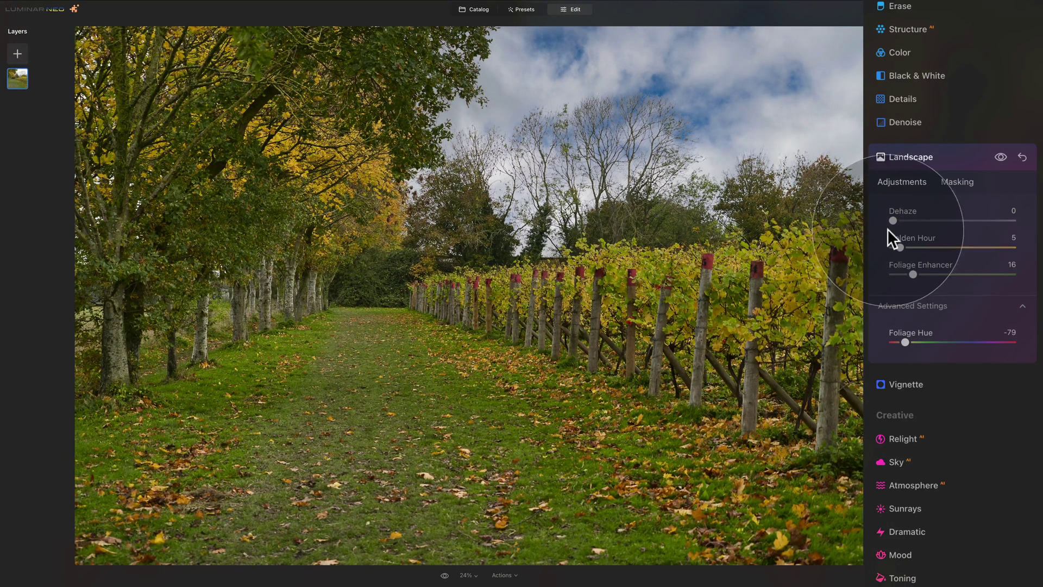
{"action": "mouse_move", "coordinate": [892, 217]}
{"action": "left_mouse_down"}
{"action": "mouse_move", "coordinate": [1000, 223]}
{"action": "mouse_move", "coordinate": [904, 220]}
{"action": "mouse_move", "coordinate": [970, 232]}
{"action": "mouse_move", "coordinate": [900, 229]}
{"action": "left_mouse_up"}
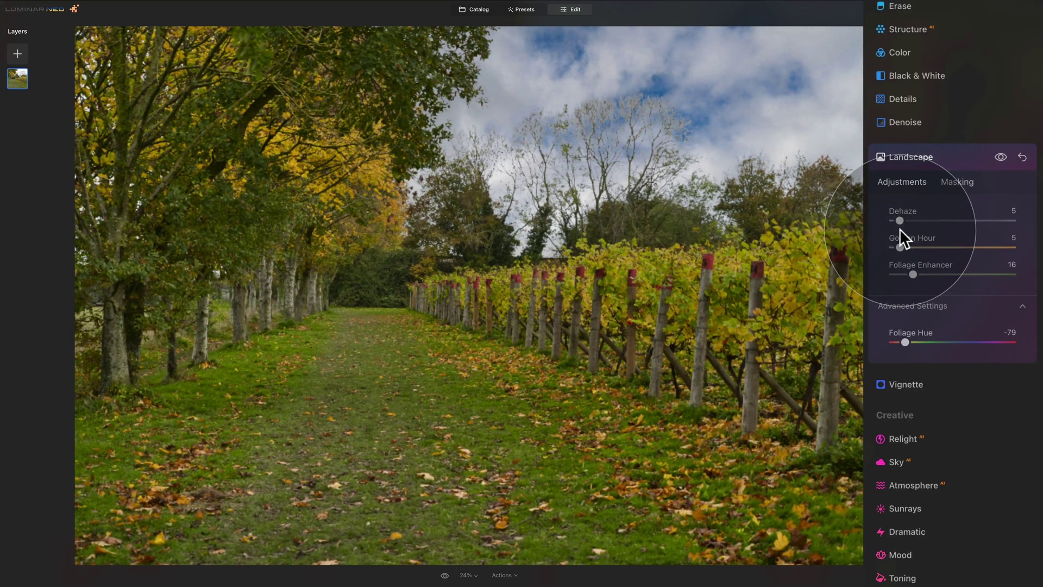
{"action": "left_click", "coordinate": [1000, 156]}
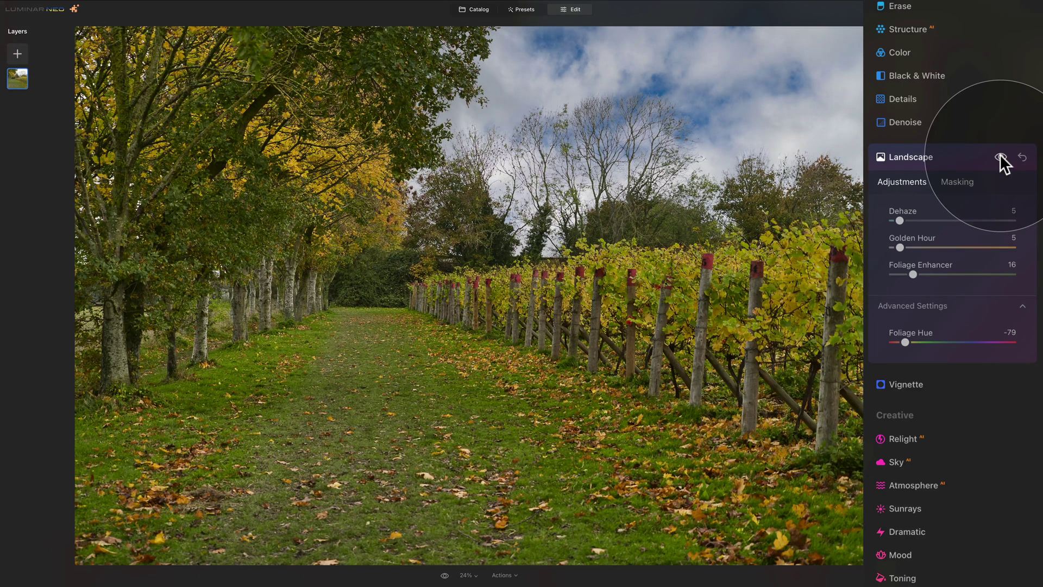
{"action": "left_click", "coordinate": [1023, 157]}
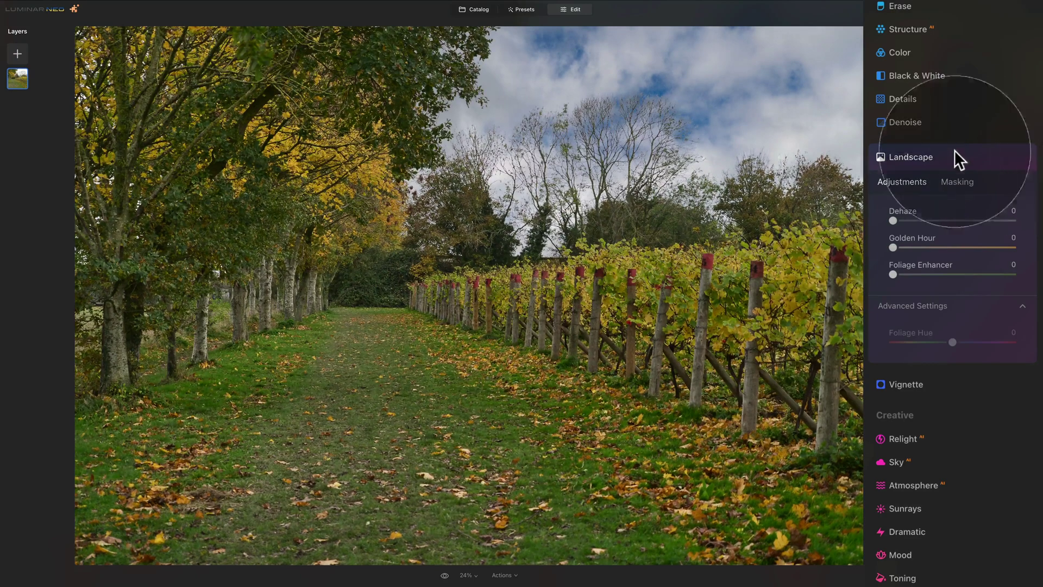
{"action": "left_click", "coordinate": [914, 158]}
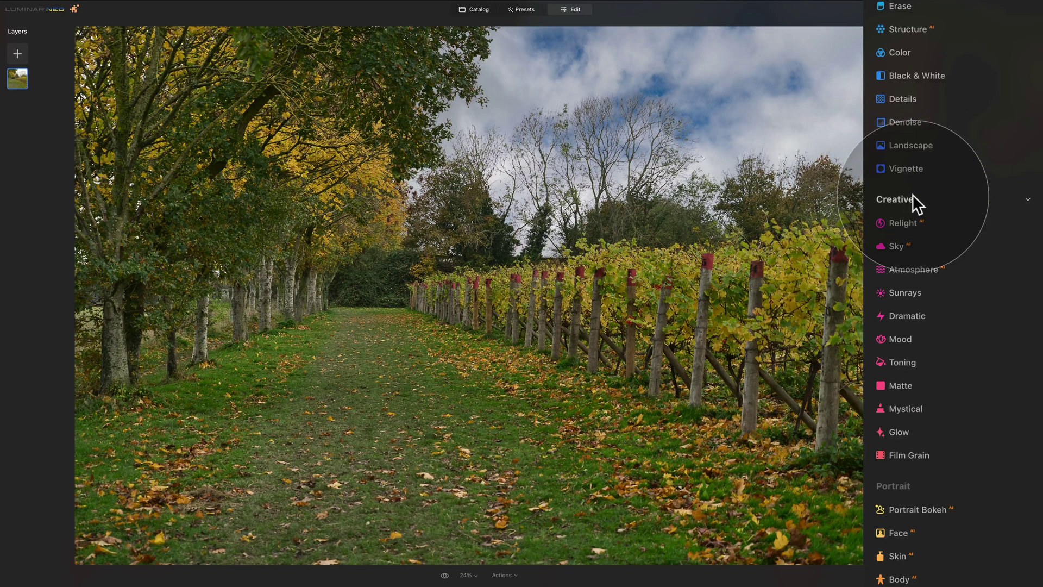
Step: Add the custom LUT files "CP - Autumn PRO LUT - 1" and "CP - Autumn Enhancer LUT - 1" to the Mood tool
{"action": "left_click", "coordinate": [909, 339]}
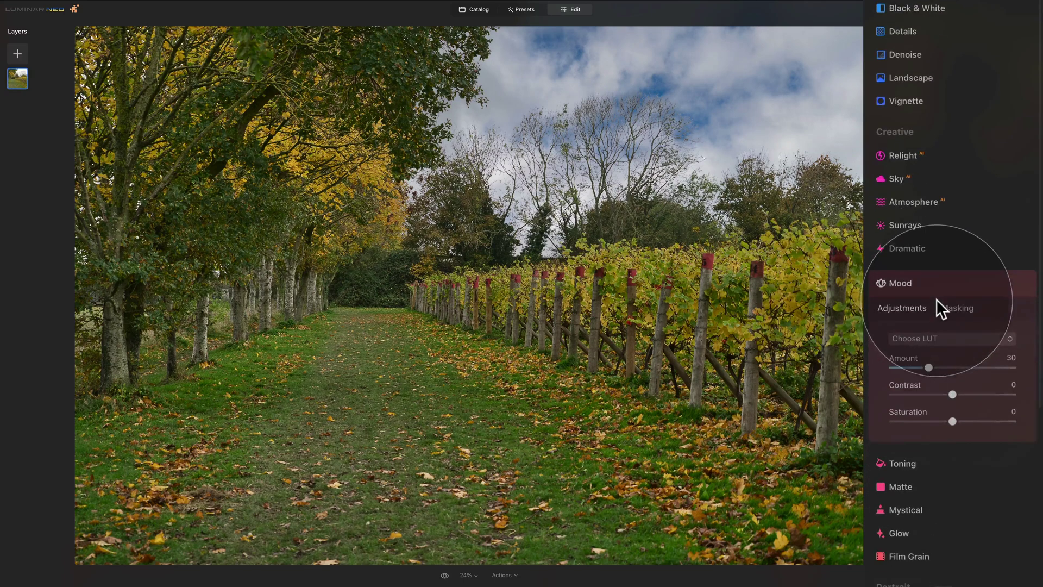
{"action": "scroll", "coordinate": [936, 298], "scroll_direction": "down", "scroll_amount": 1}
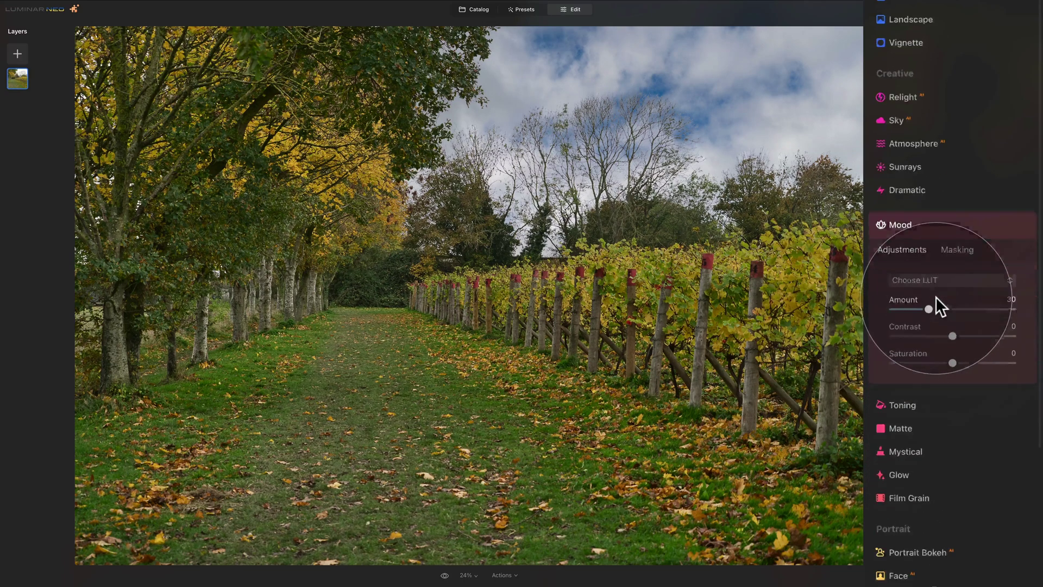
{"action": "left_click", "coordinate": [958, 279]}
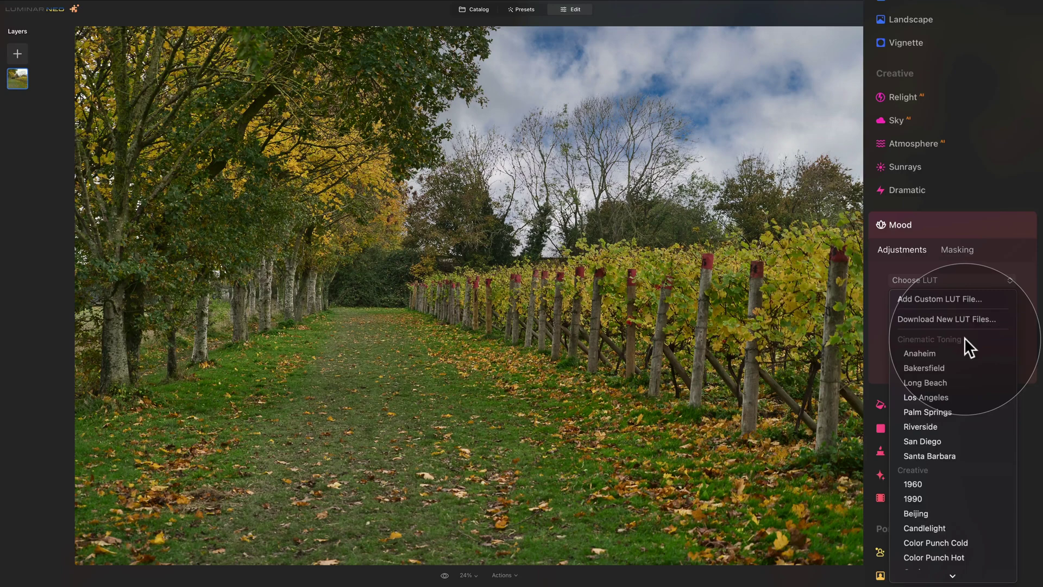
{"action": "left_click", "coordinate": [950, 298]}
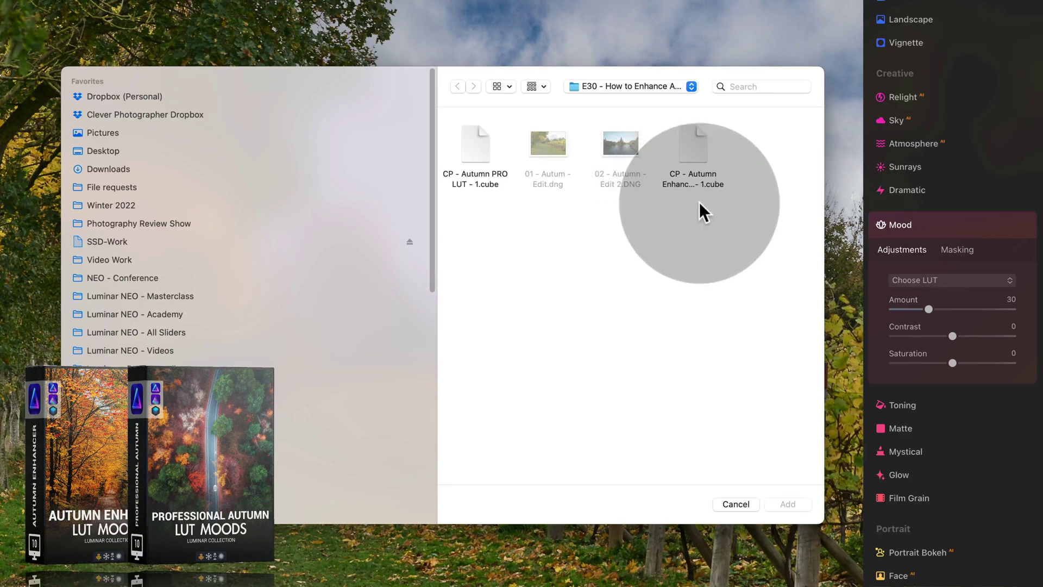
{"action": "left_click", "coordinate": [695, 138], "text": "super"}
{"action": "left_click", "coordinate": [476, 147], "text": "super"}
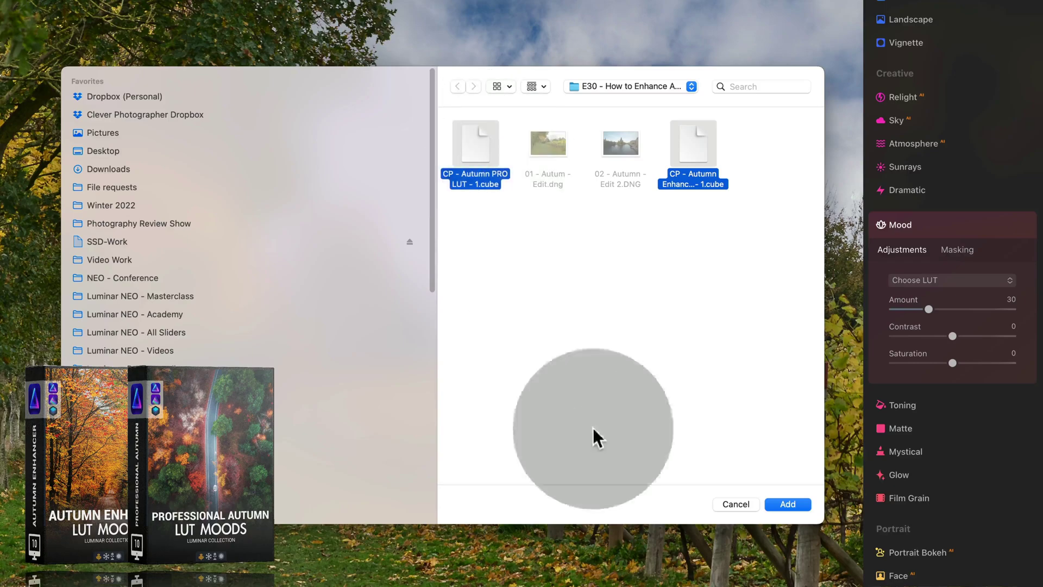
{"action": "left_click", "coordinate": [788, 504]}
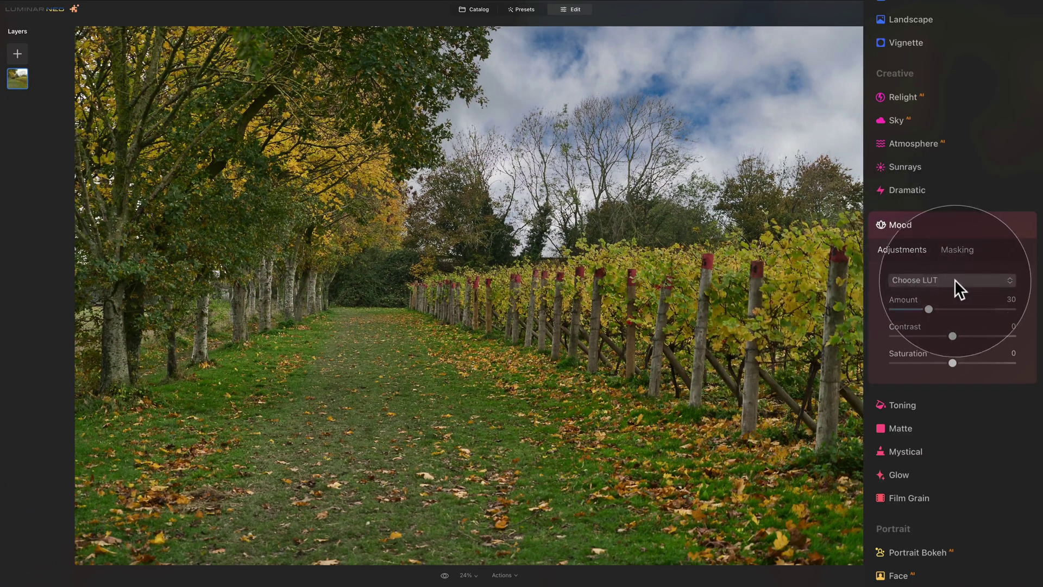
Step: Apply the custom LUT "CP - Autumn Enhancer LUT - 1" to the vineyard photo
{"action": "left_click", "coordinate": [955, 279]}
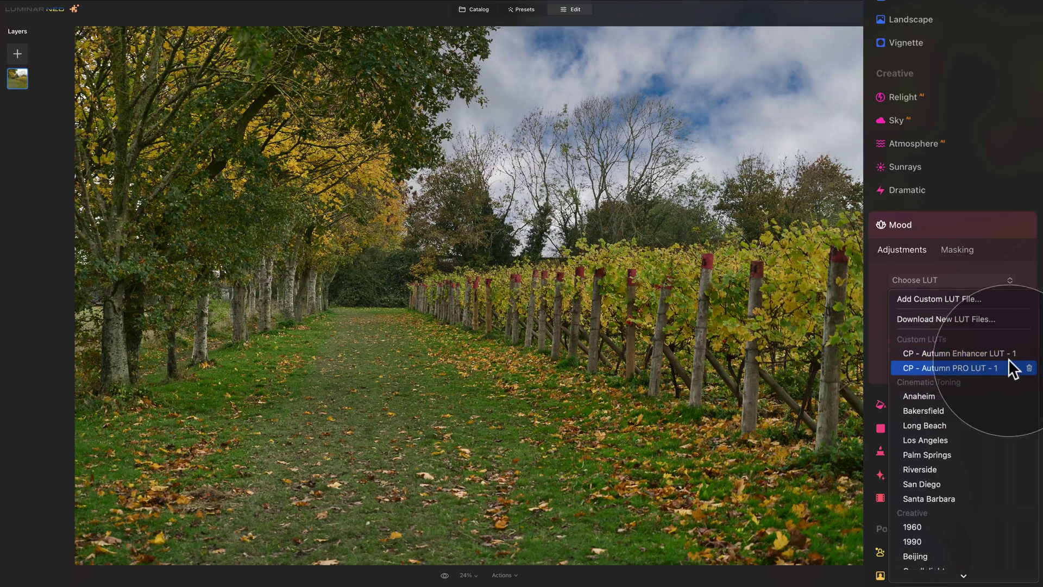
{"action": "left_click", "coordinate": [977, 353]}
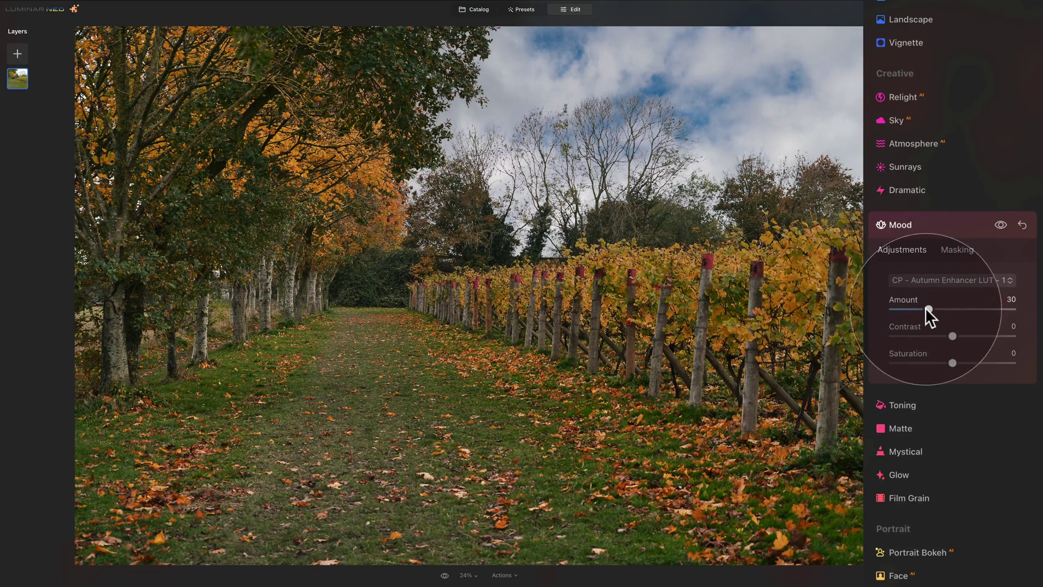
Step: Set the Autumn Enhancer LUT's Amount to 20 and compare the photo with and without the Mood effect
{"action": "left_click_drag", "start_coordinate": [927, 308], "coordinate": [918, 305]}
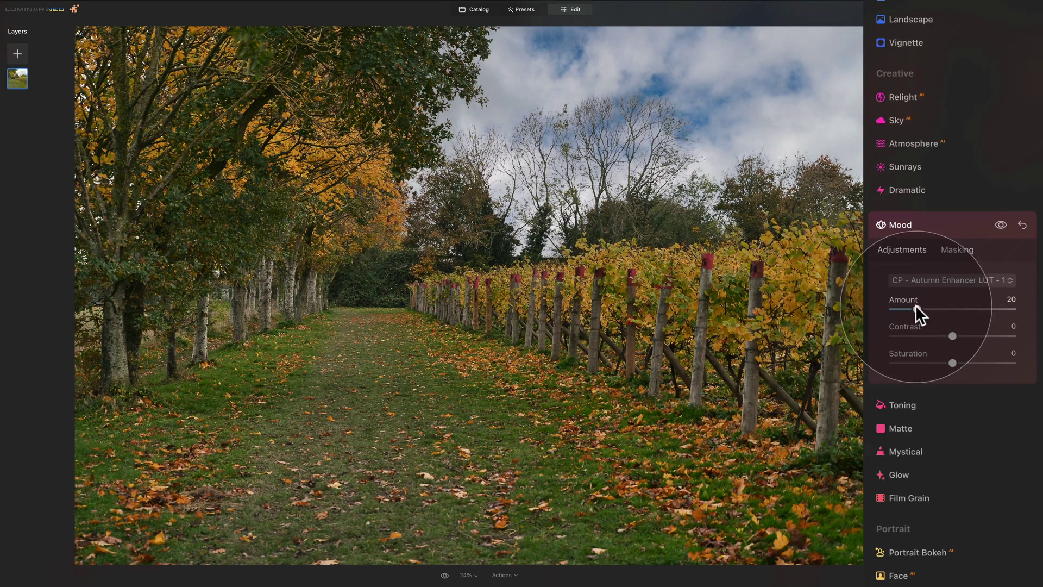
{"action": "left_click", "coordinate": [1000, 224]}
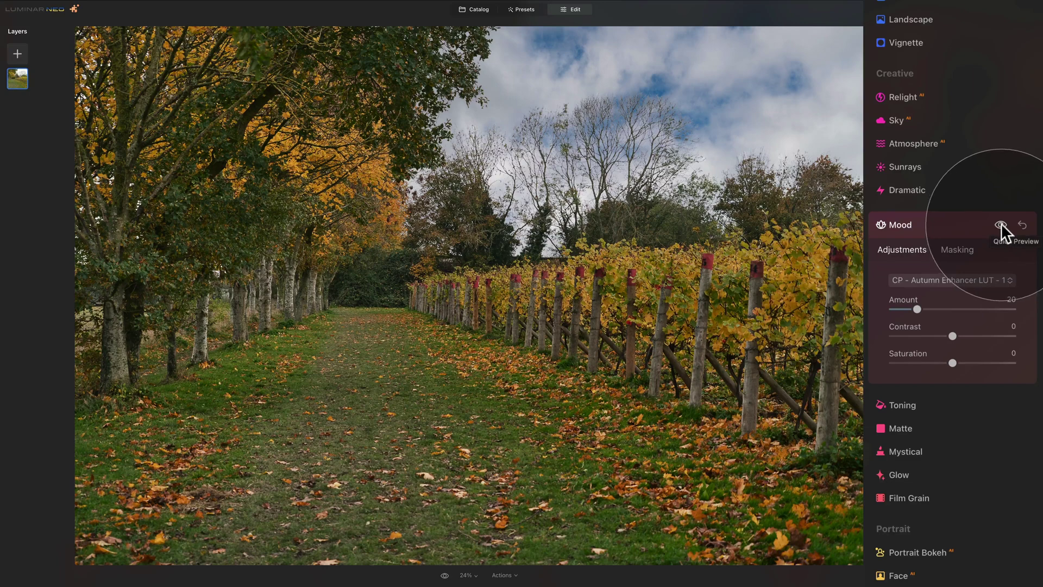
{"action": "left_click", "coordinate": [1001, 224]}
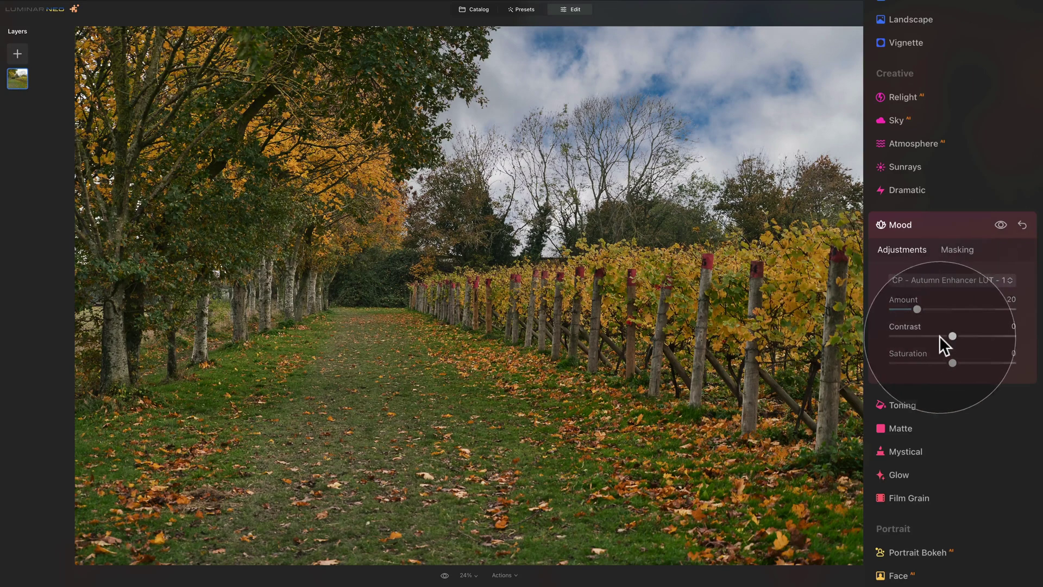
Step: Try Contrast at 50 and Saturation at 4 on the Autumn Enhancer LUT, and reset the Mood tool
{"action": "left_click_drag", "start_coordinate": [940, 337], "coordinate": [980, 333]}
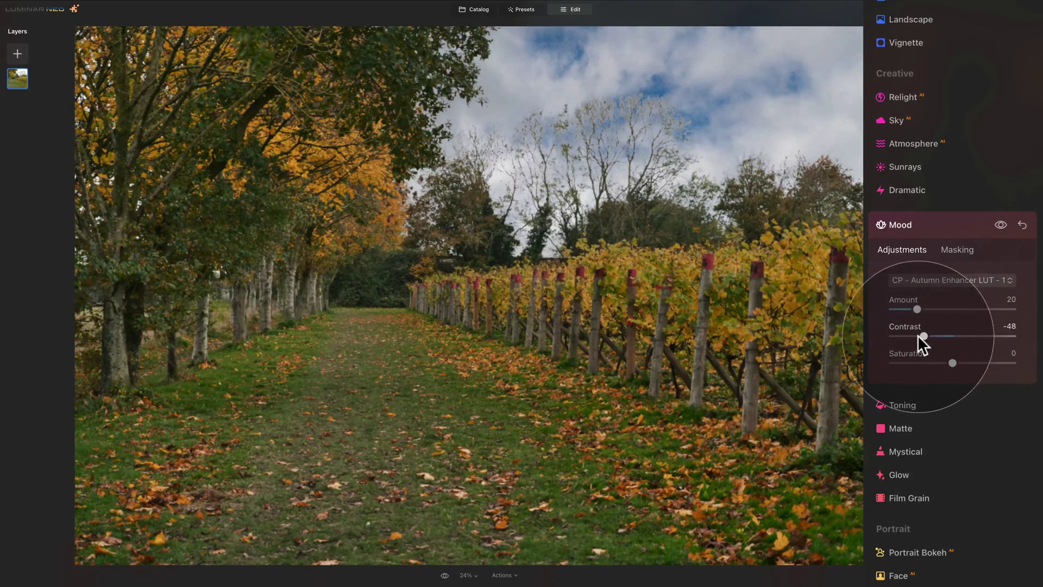
{"action": "left_click_drag", "start_coordinate": [977, 335], "coordinate": [986, 333]}
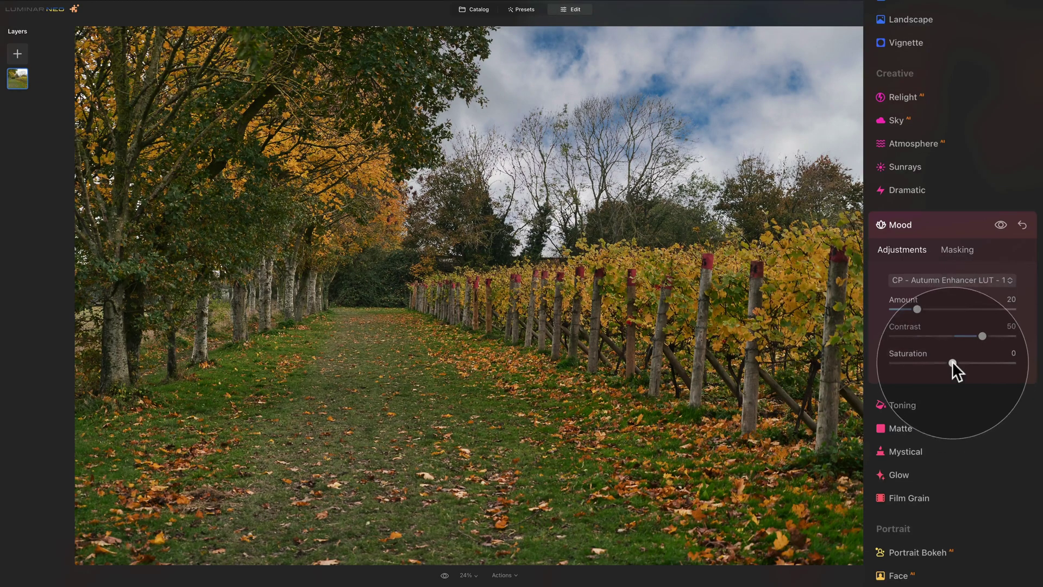
{"action": "left_click_drag", "start_coordinate": [952, 362], "coordinate": [882, 361]}
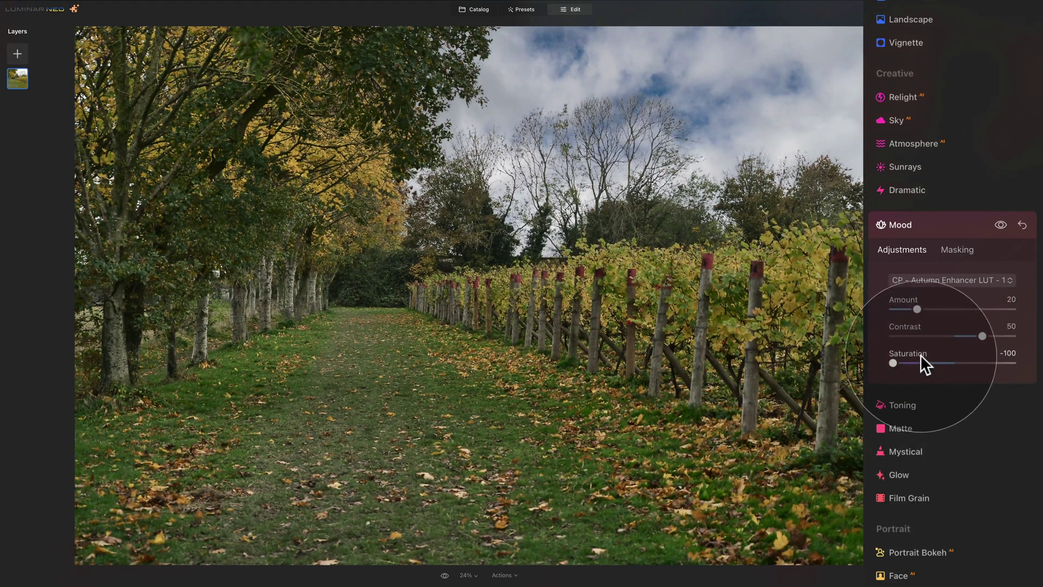
{"action": "left_click_drag", "start_coordinate": [921, 354], "coordinate": [954, 359]}
{"action": "left_click", "coordinate": [956, 363]}
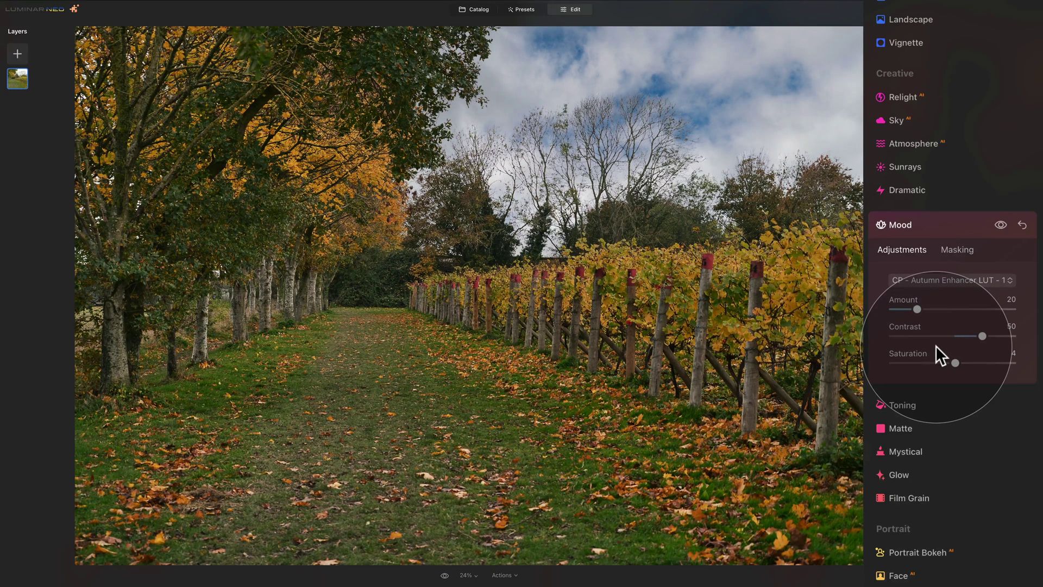
{"action": "left_click", "coordinate": [1022, 225]}
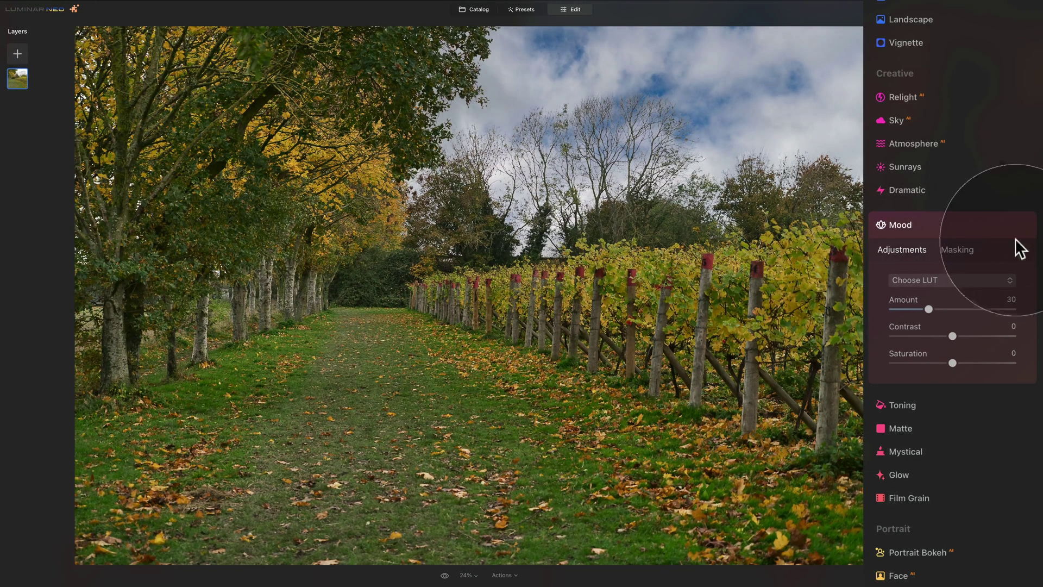
Step: Apply the custom LUT "CP - Autumn PRO LUT - 1" to the vineyard photo at an Amount of 41
{"action": "left_click", "coordinate": [984, 279]}
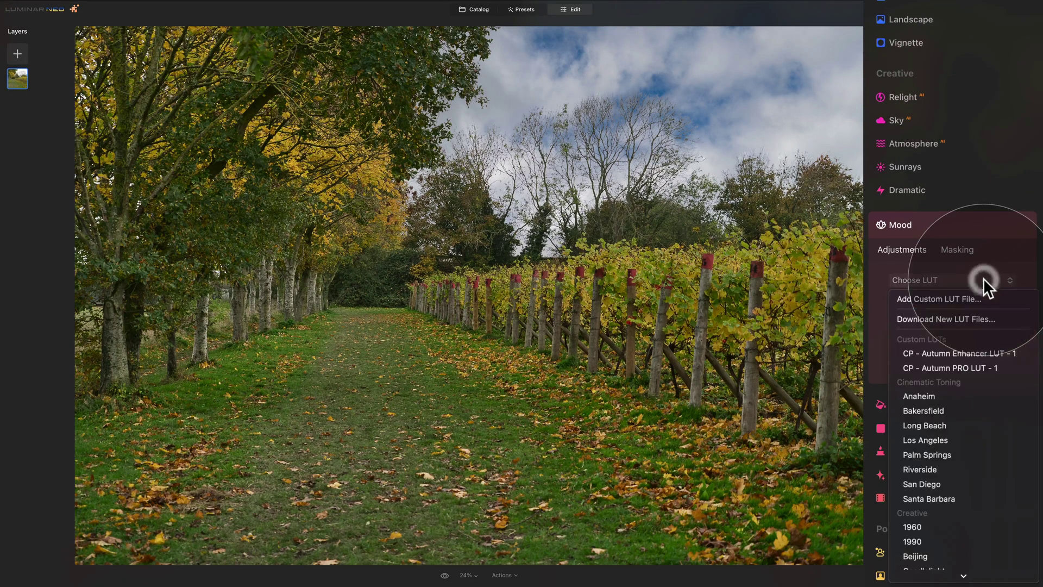
{"action": "left_click", "coordinate": [995, 369]}
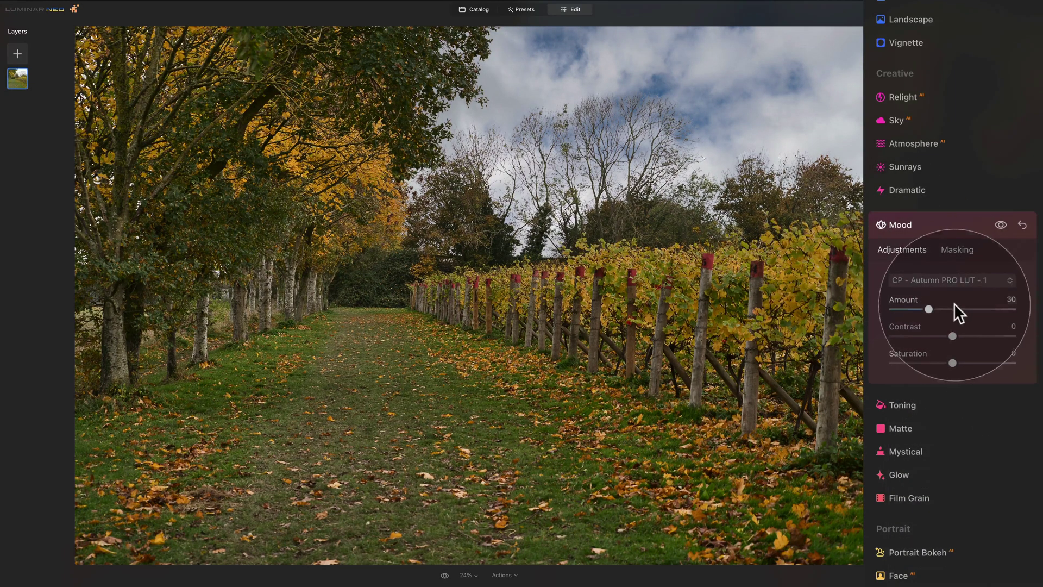
{"action": "left_click_drag", "start_coordinate": [928, 311], "coordinate": [944, 311]}
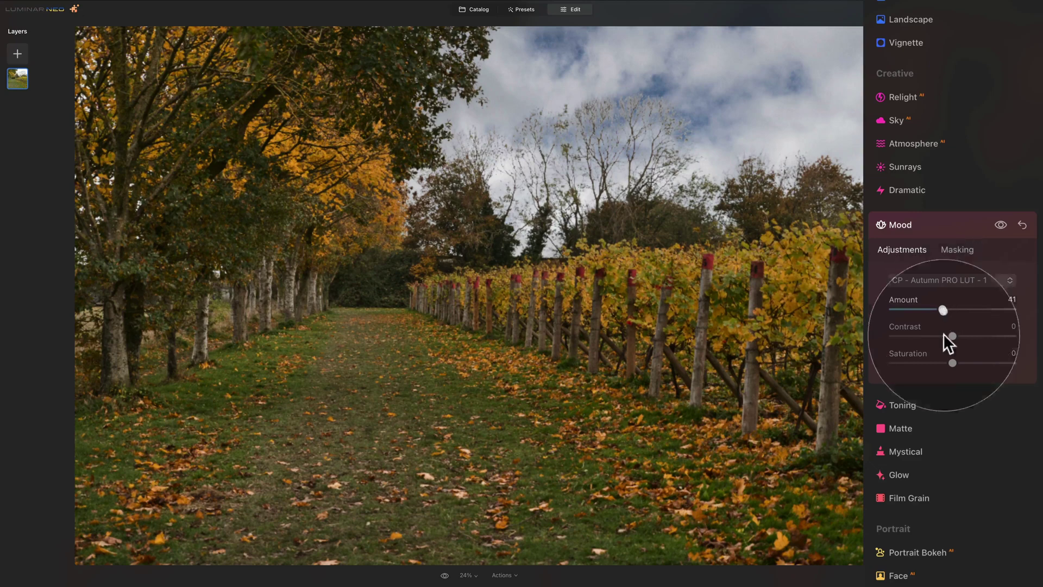
Step: Try the PRO LUT with Contrast -23, Saturation 24 and Amount 35, preview the comparison, and reset the Mood tool
{"action": "left_click", "coordinate": [940, 336]}
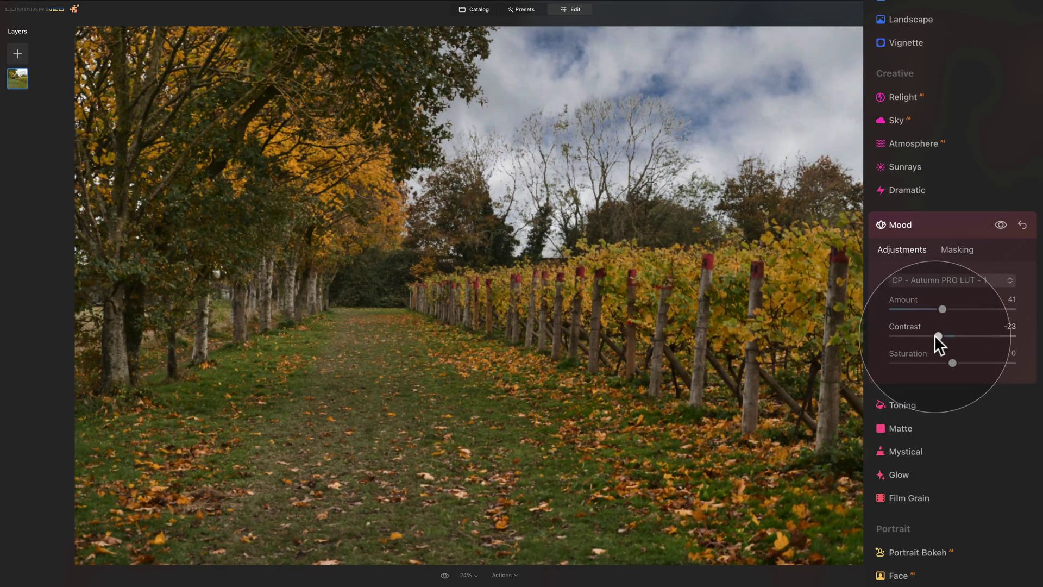
{"action": "left_click_drag", "start_coordinate": [953, 363], "coordinate": [968, 362]}
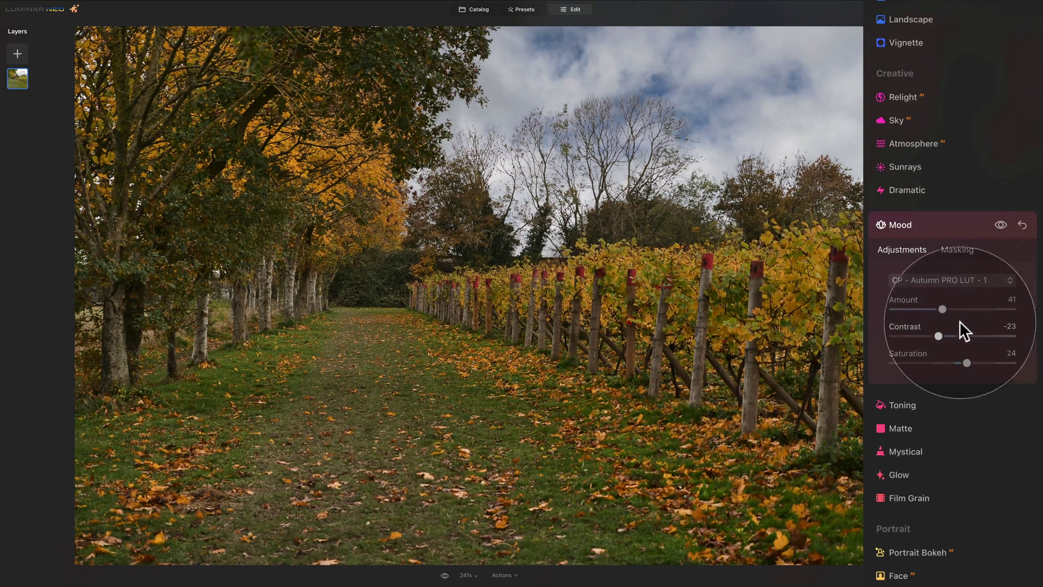
{"action": "left_click_drag", "start_coordinate": [941, 308], "coordinate": [934, 307]}
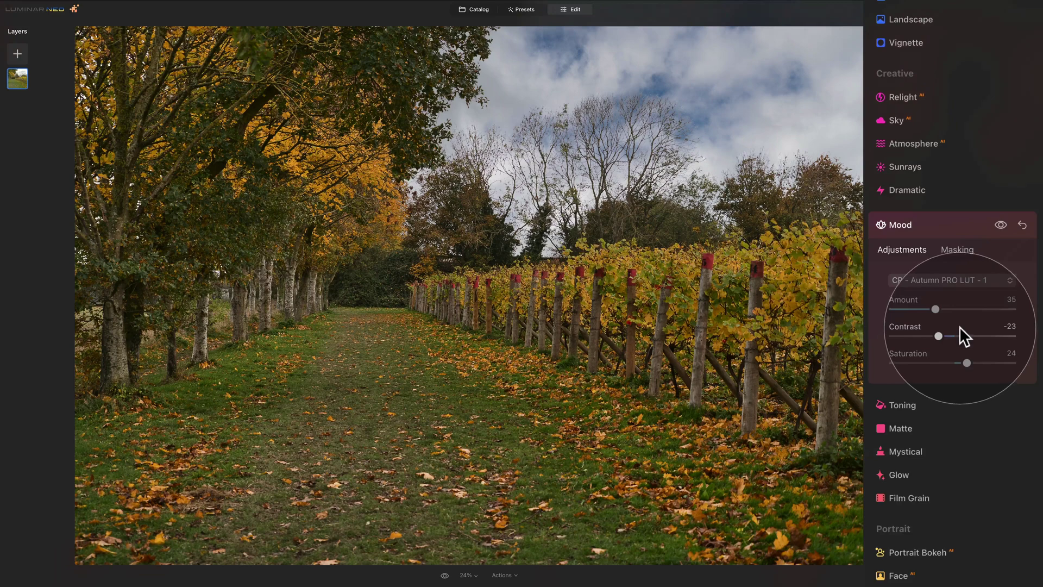
{"action": "left_click", "coordinate": [1000, 225]}
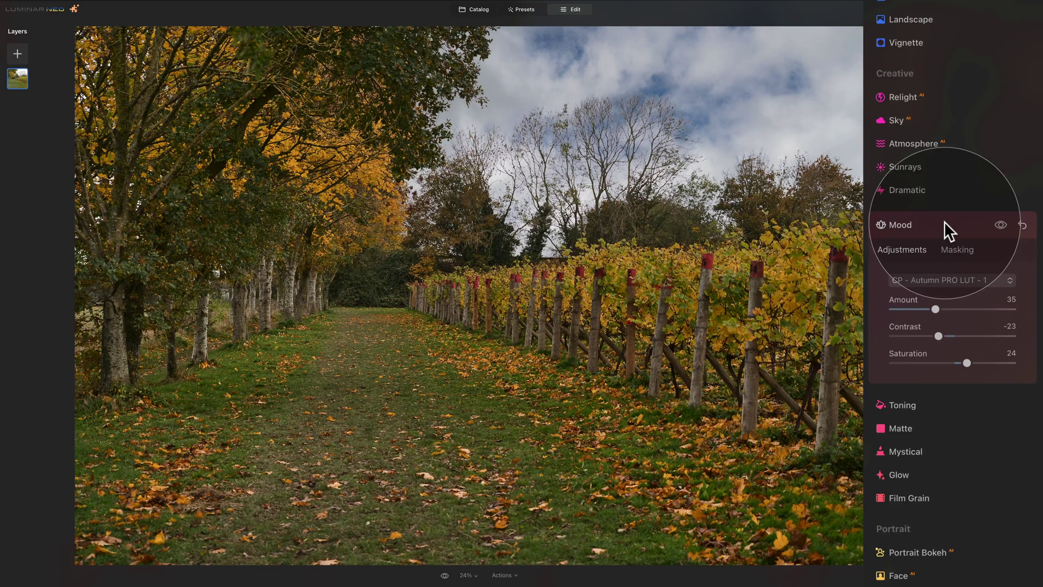
{"action": "left_click", "coordinate": [1022, 225]}
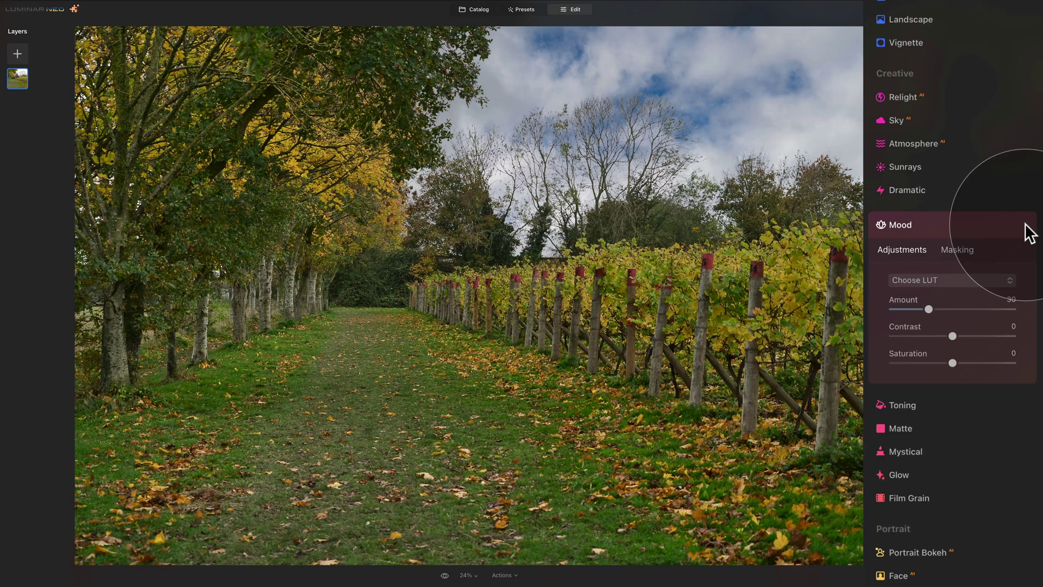
Step: Return to the catalog and open the photo of the church by the river for editing
{"action": "left_click", "coordinate": [481, 12]}
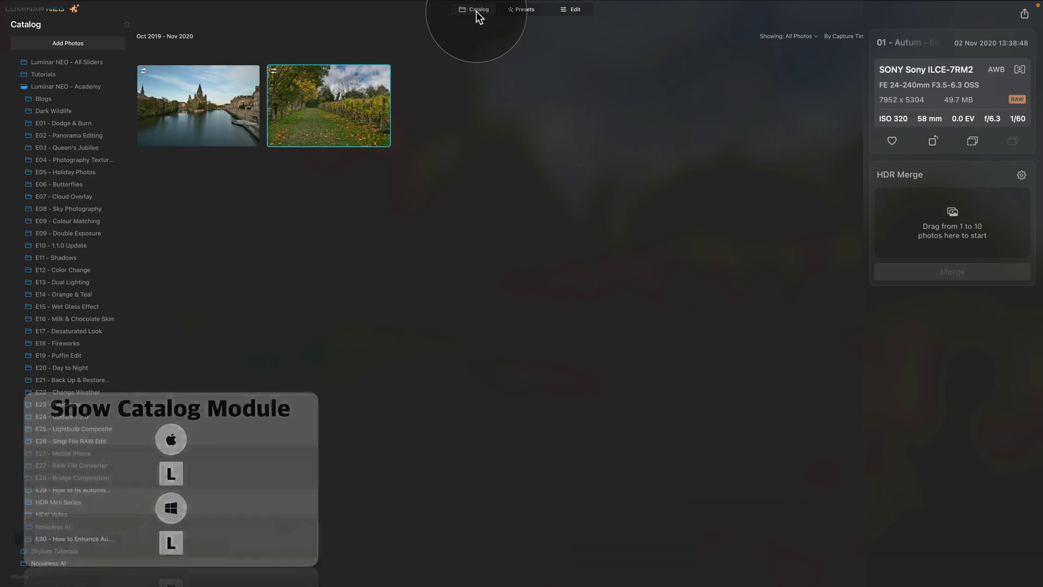
{"action": "left_click", "coordinate": [181, 84]}
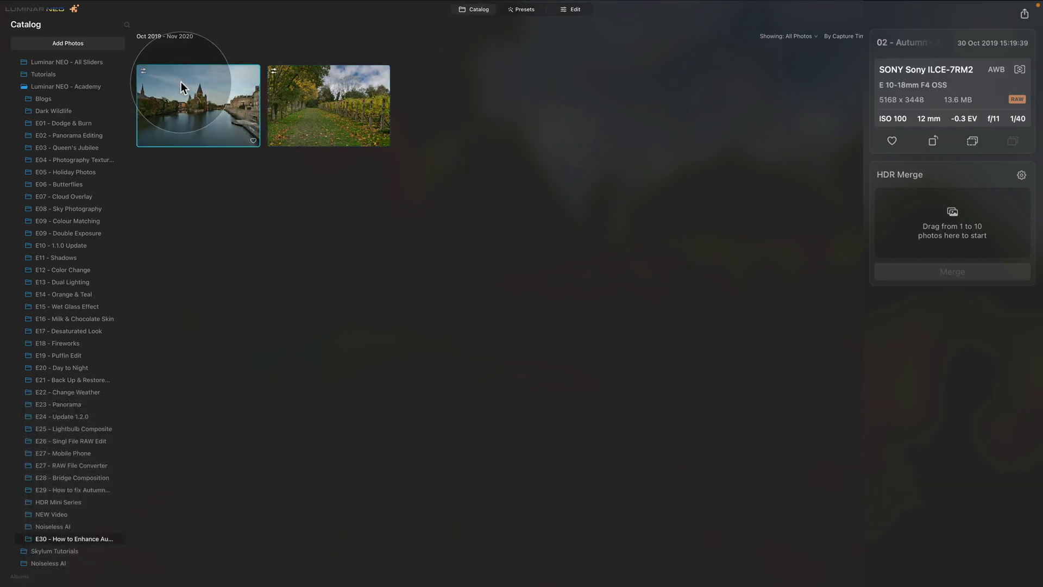
{"action": "left_click", "coordinate": [569, 9]}
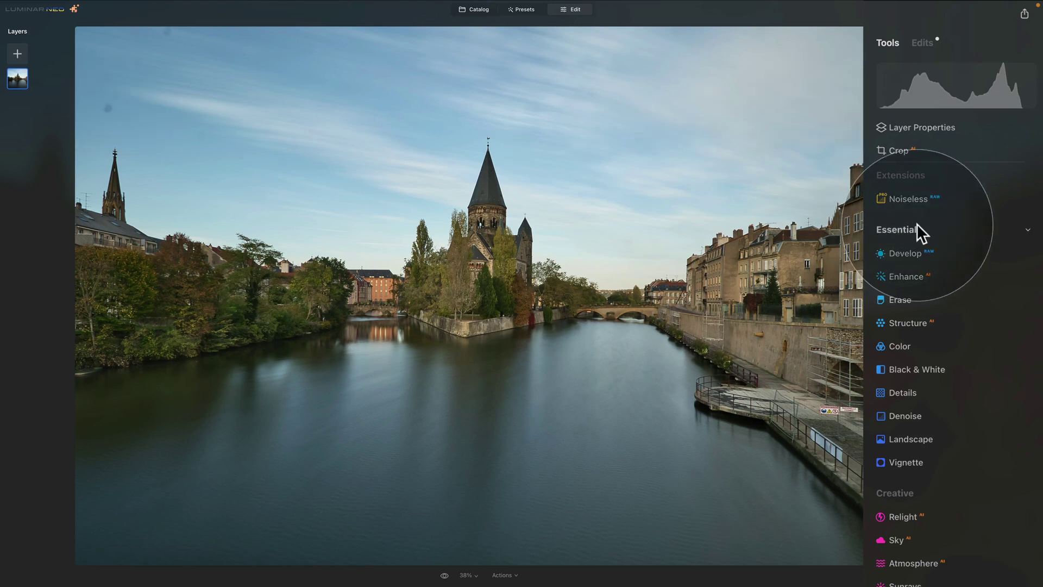
Step: Remove the dust spots from the river photo with the Erase tool's automatic object removal
{"action": "left_click", "coordinate": [908, 300]}
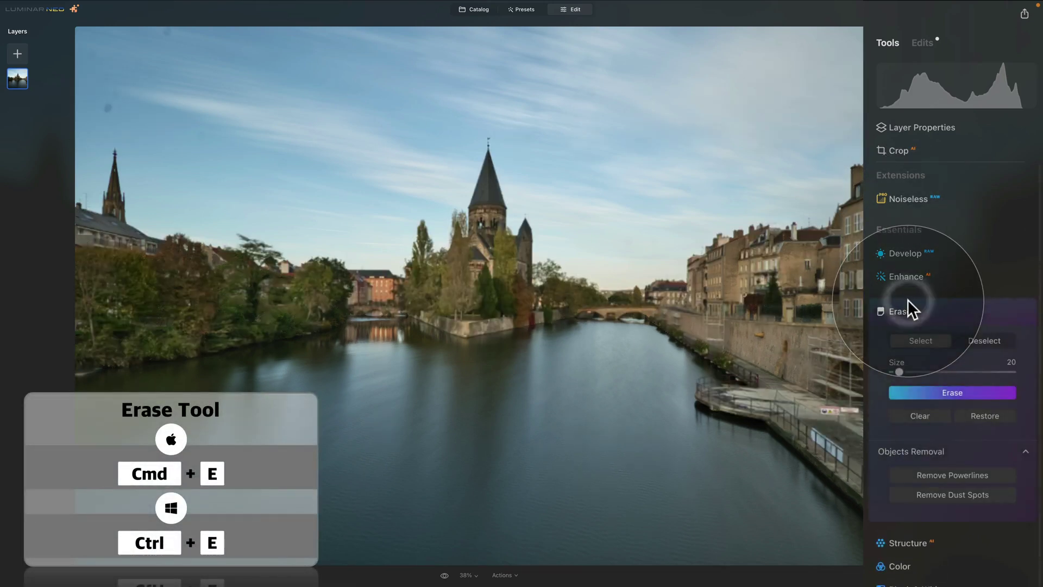
{"action": "left_click", "coordinate": [997, 497]}
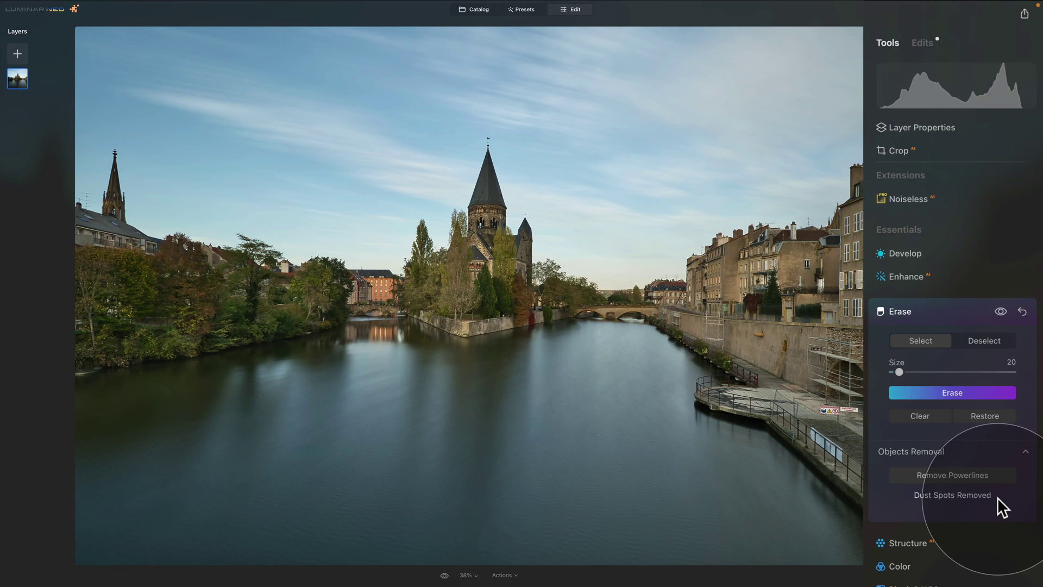
{"action": "left_click", "coordinate": [935, 312]}
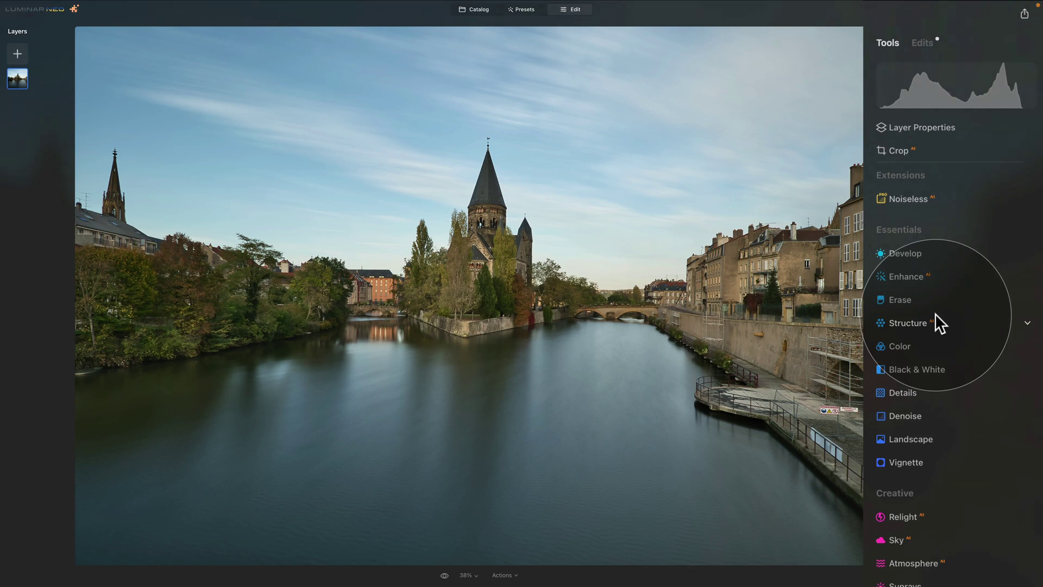
Step: Strengthen the sky of the river photo with the Enhance tool by setting Sky Enhancer to 40
{"action": "left_click", "coordinate": [922, 276]}
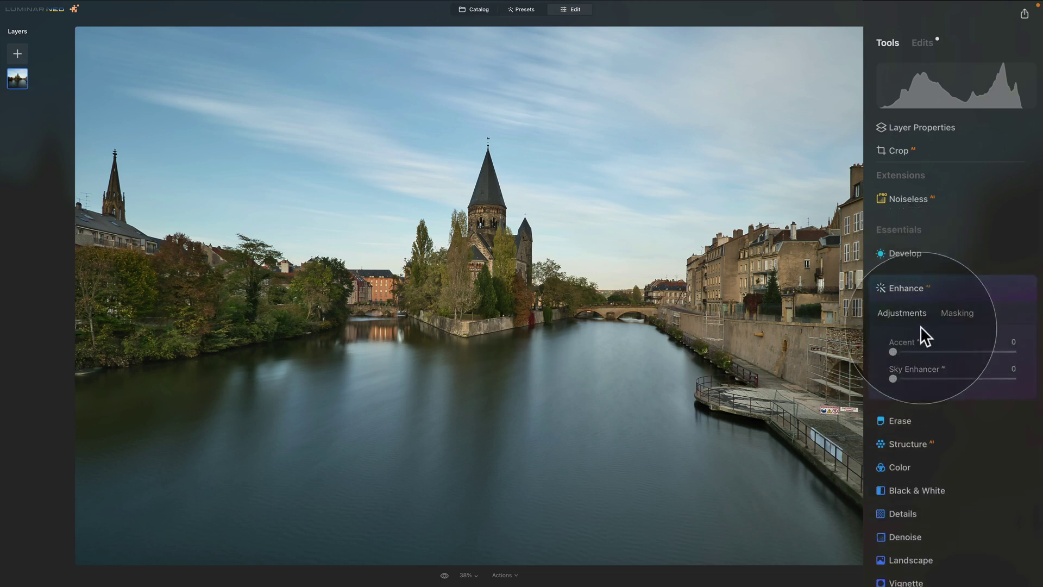
{"action": "key", "text": "XF86MonBrightnessUp"}
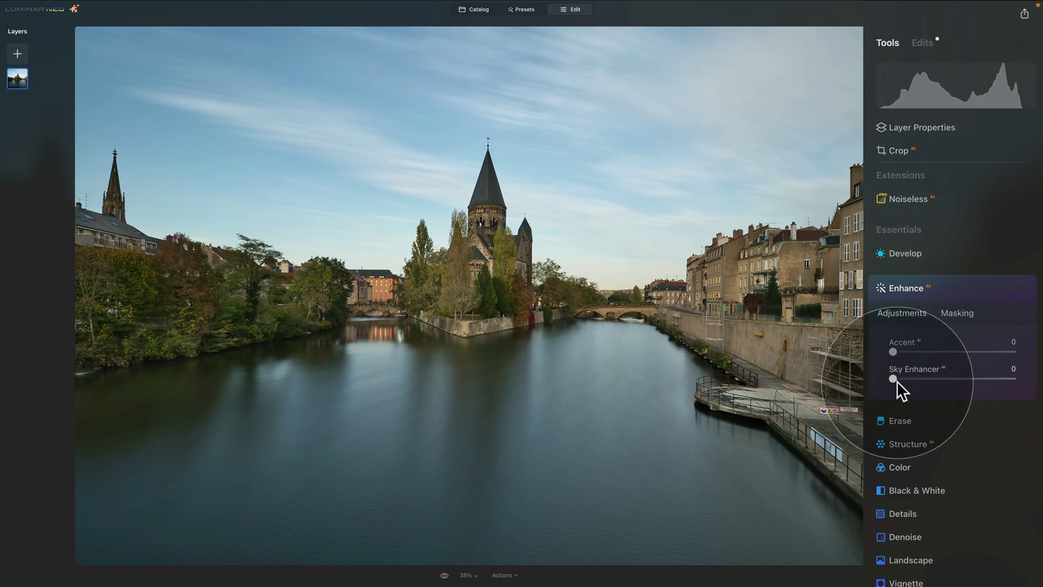
{"action": "left_click_drag", "start_coordinate": [896, 377], "coordinate": [942, 378]}
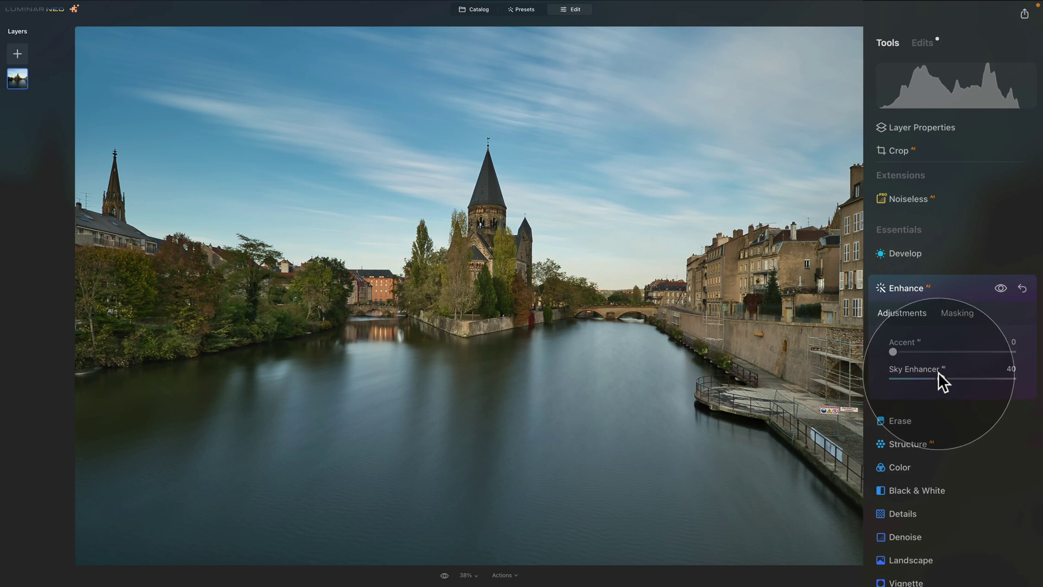
{"action": "left_click", "coordinate": [941, 285]}
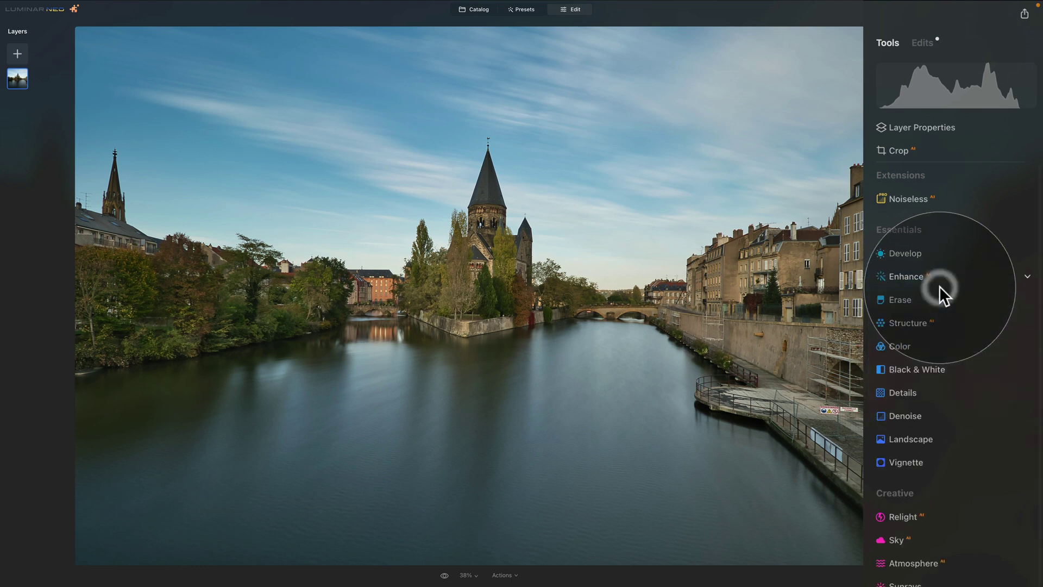
Step: Start cropping the river photo with the aspect ratio set to 16:9
{"action": "left_click", "coordinate": [917, 151]}
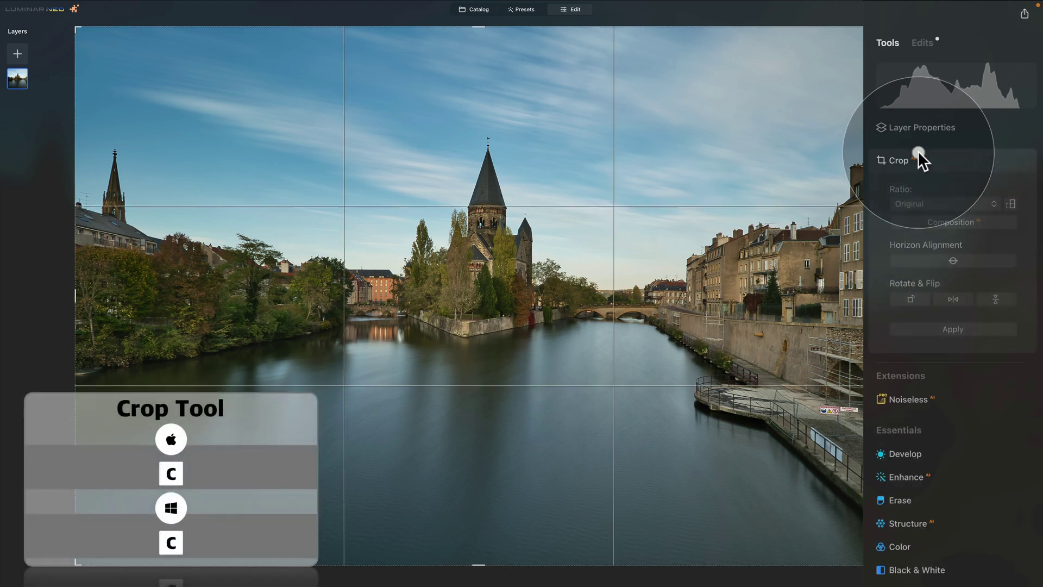
{"action": "left_click", "coordinate": [944, 204]}
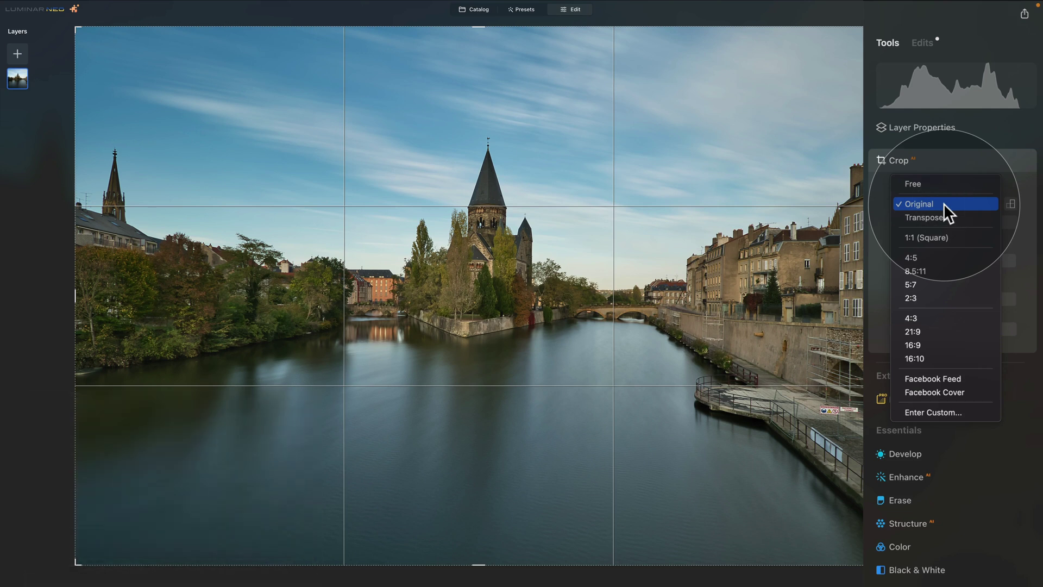
{"action": "left_click", "coordinate": [943, 345]}
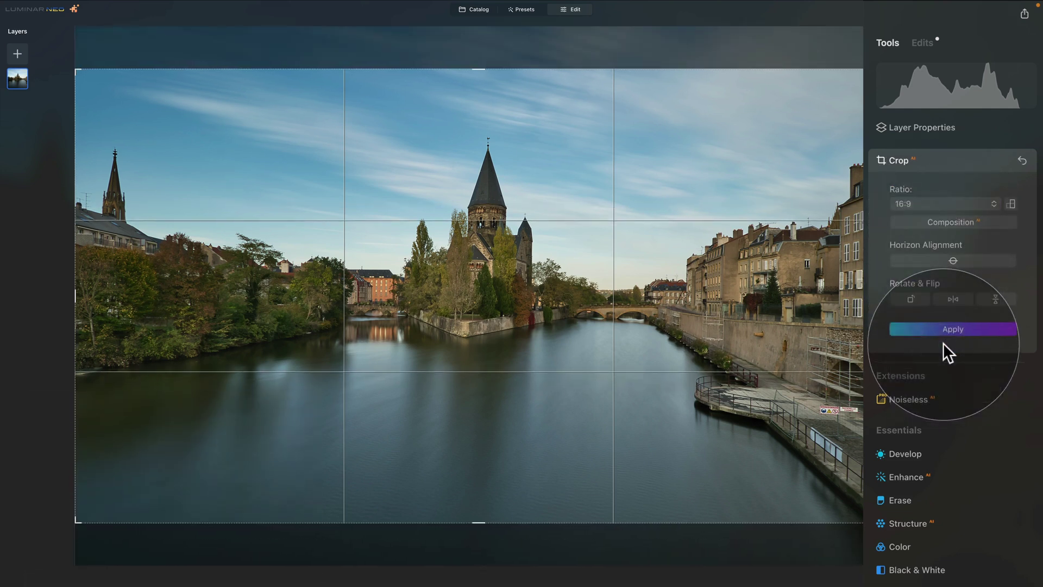
Step: Tighten the crop frame to about 4400 × 2500 px, reposition the photo within it to include both church spires, and apply the crop
{"action": "left_click_drag", "start_coordinate": [864, 70], "coordinate": [796, 120]}
{"action": "left_click_drag", "start_coordinate": [703, 126], "coordinate": [697, 186]}
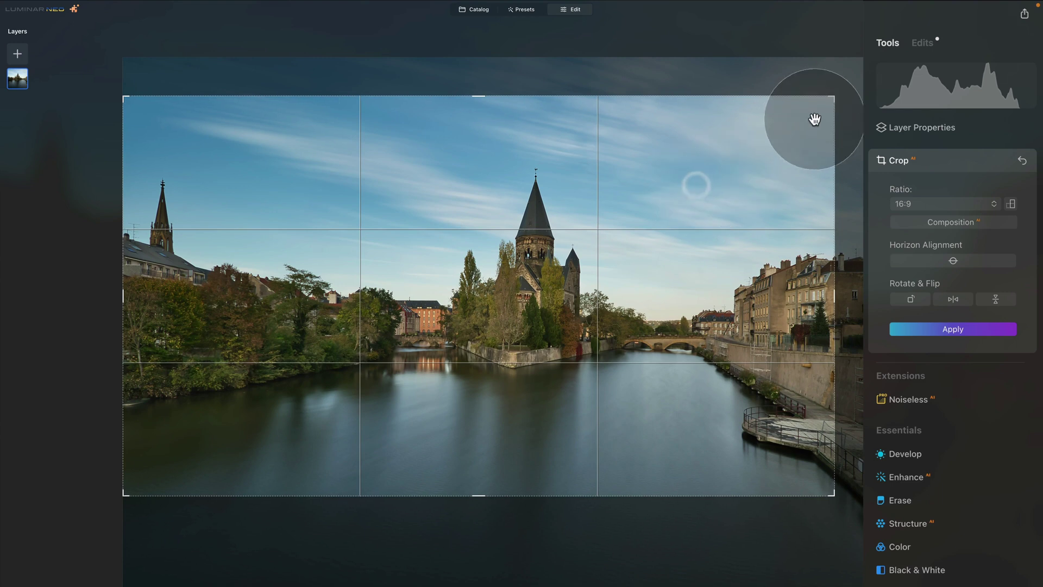
{"action": "left_click_drag", "start_coordinate": [835, 96], "coordinate": [810, 108]}
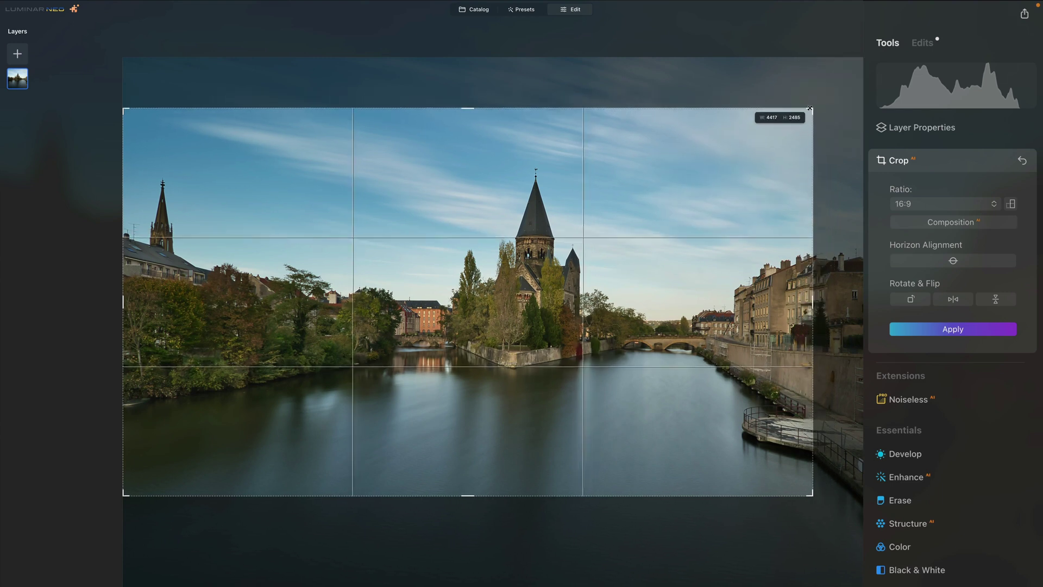
{"action": "left_click_drag", "start_coordinate": [728, 156], "coordinate": [721, 158]}
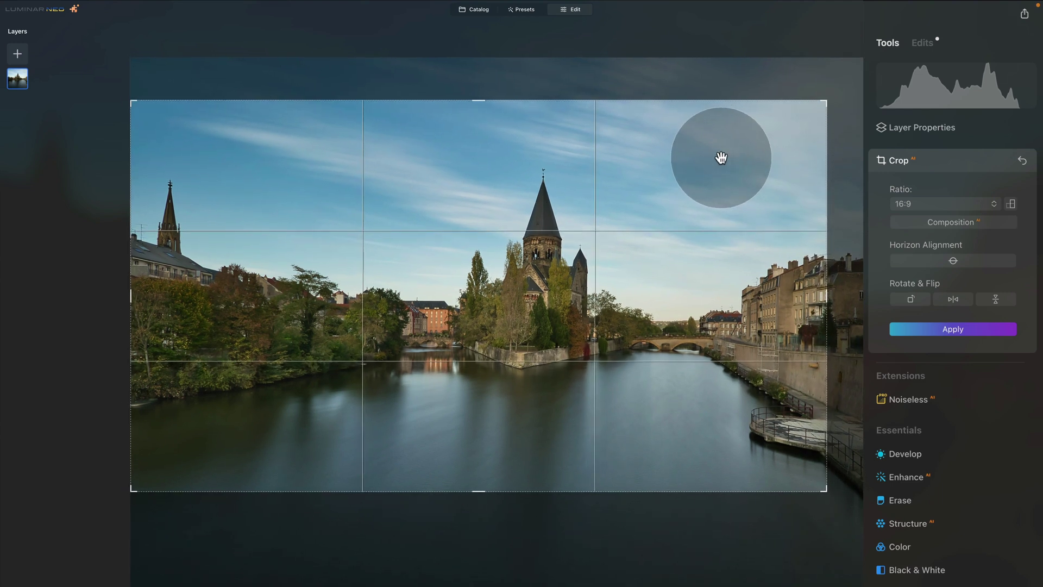
{"action": "left_click", "coordinate": [964, 329]}
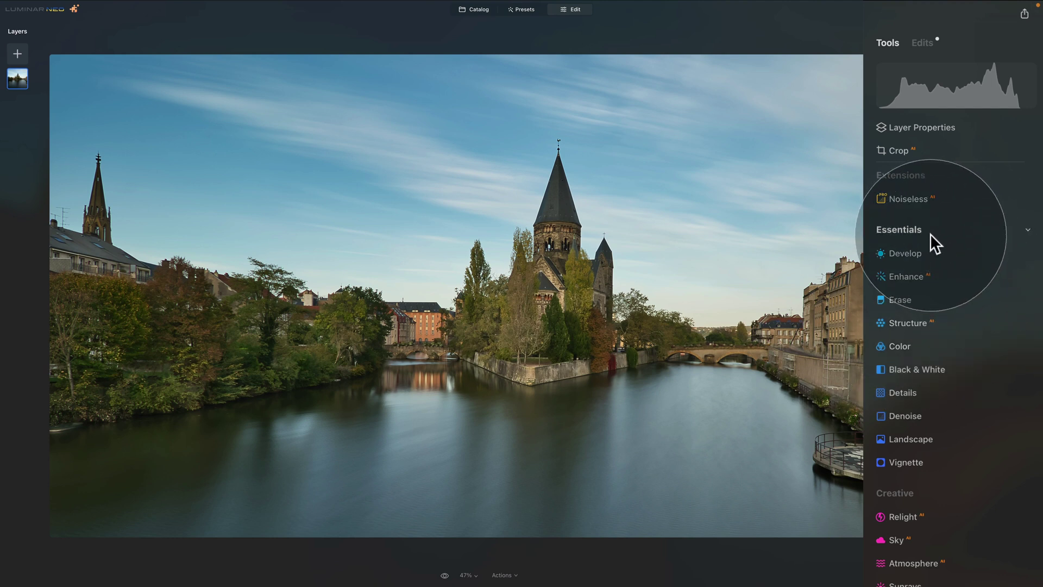
Step: Set the orange saturation to 34 in the HSL section of the Color tool for the river photo
{"action": "left_click", "coordinate": [906, 347]}
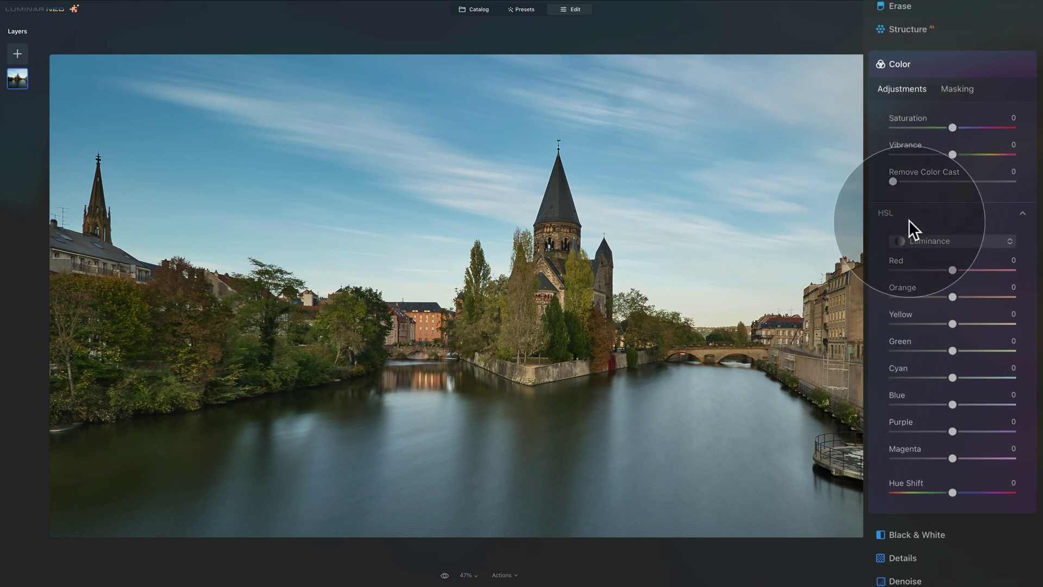
{"action": "left_click", "coordinate": [909, 214]}
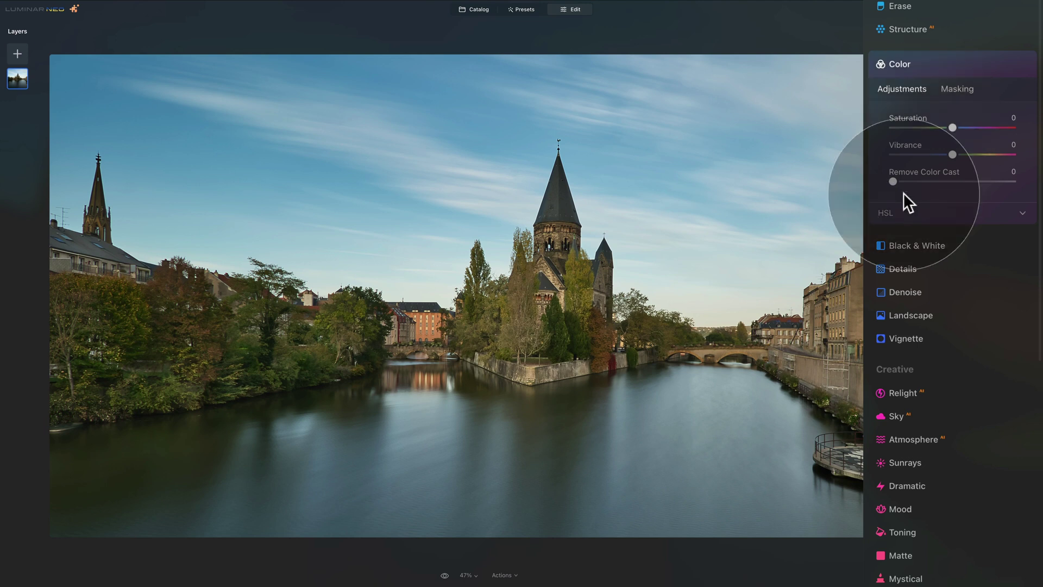
{"action": "left_click", "coordinate": [902, 214]}
{"action": "scroll", "coordinate": [955, 135], "scroll_direction": "down", "scroll_amount": 3}
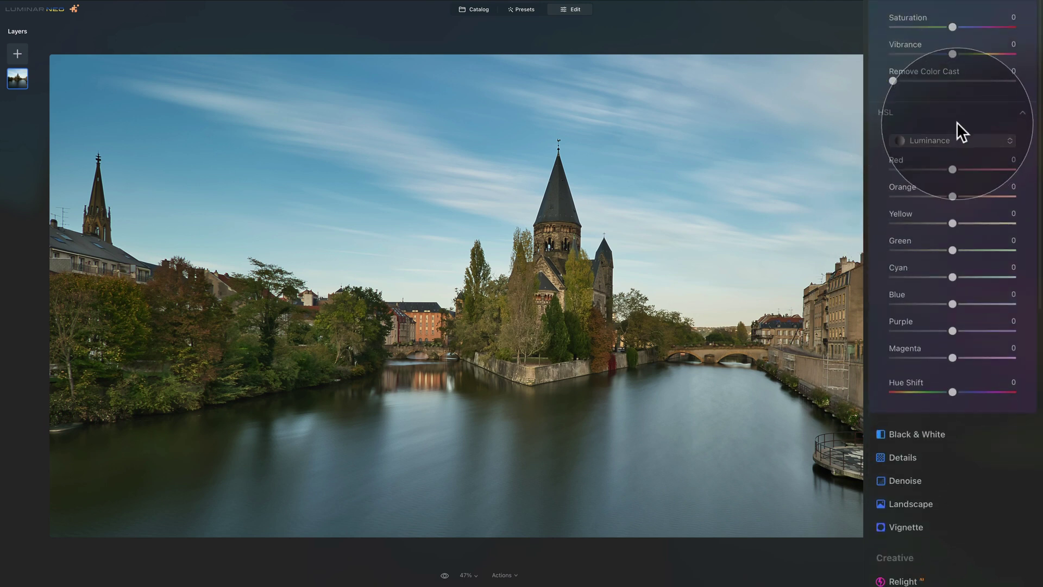
{"action": "scroll", "coordinate": [958, 121], "scroll_direction": "up", "scroll_amount": 3}
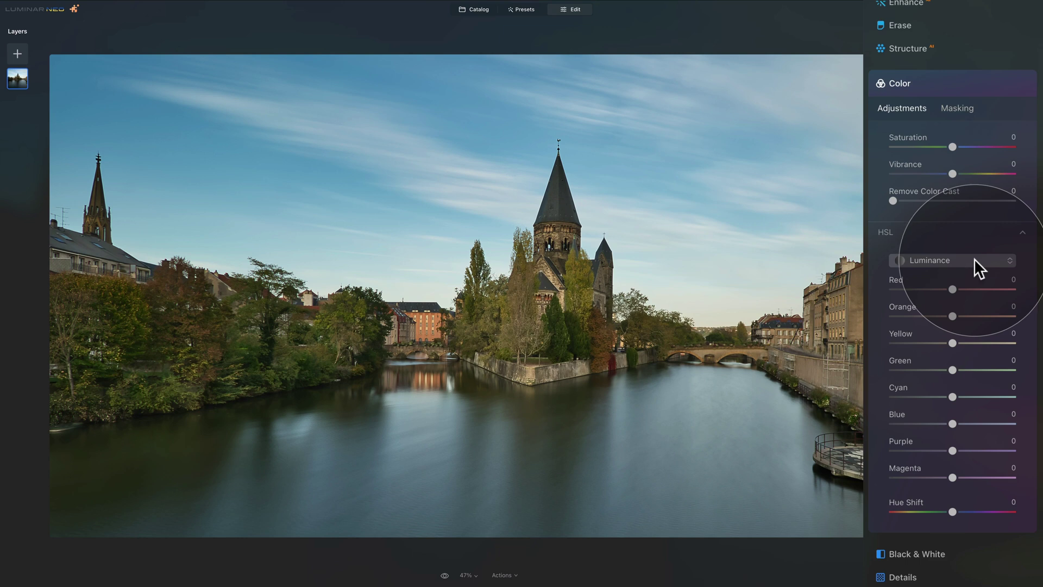
{"action": "left_click", "coordinate": [975, 261]}
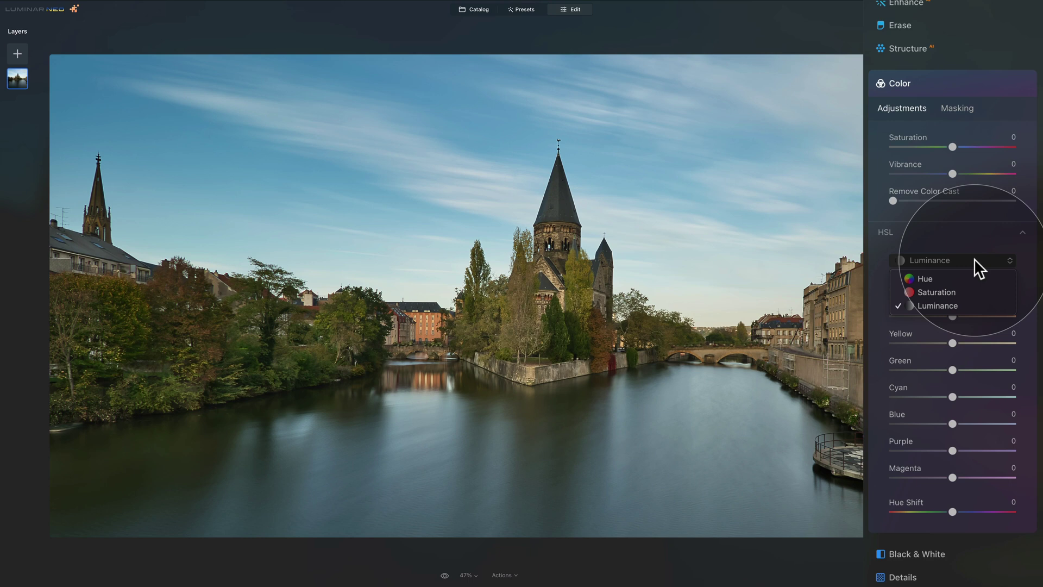
{"action": "left_click", "coordinate": [964, 289]}
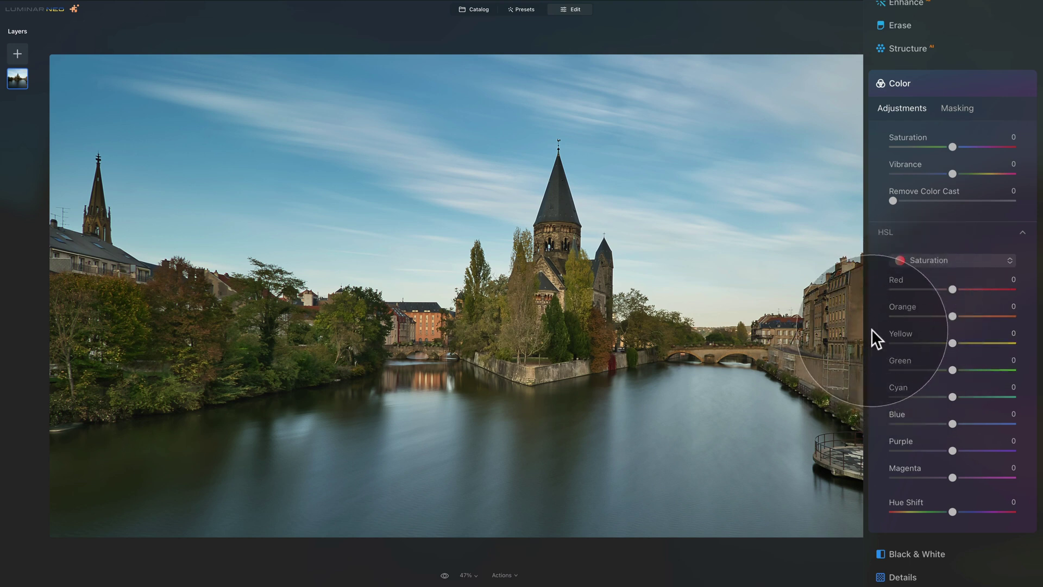
{"action": "left_click_drag", "start_coordinate": [952, 316], "coordinate": [975, 316]}
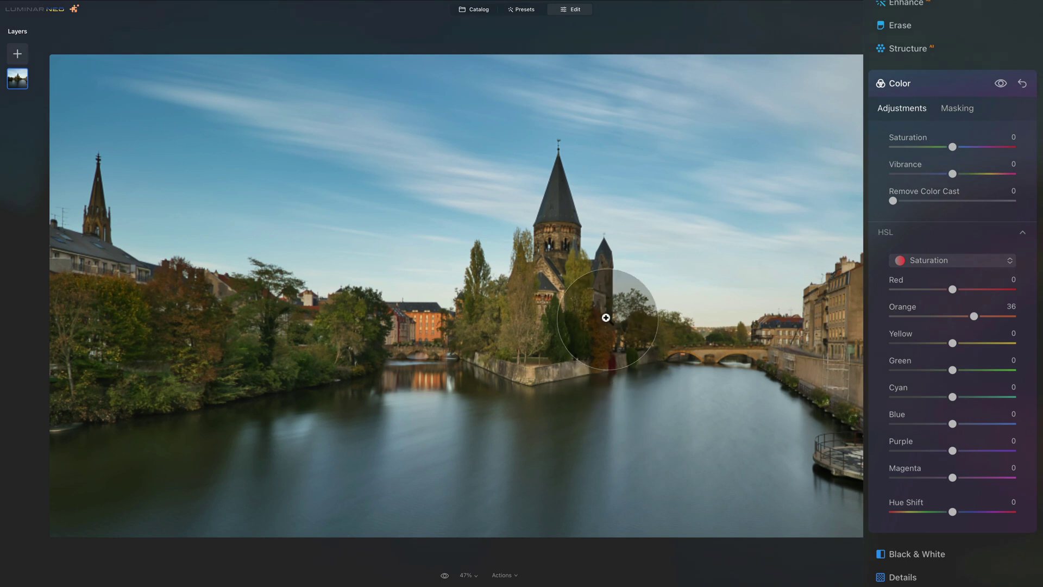
{"action": "left_click_drag", "start_coordinate": [973, 315], "coordinate": [970, 315]}
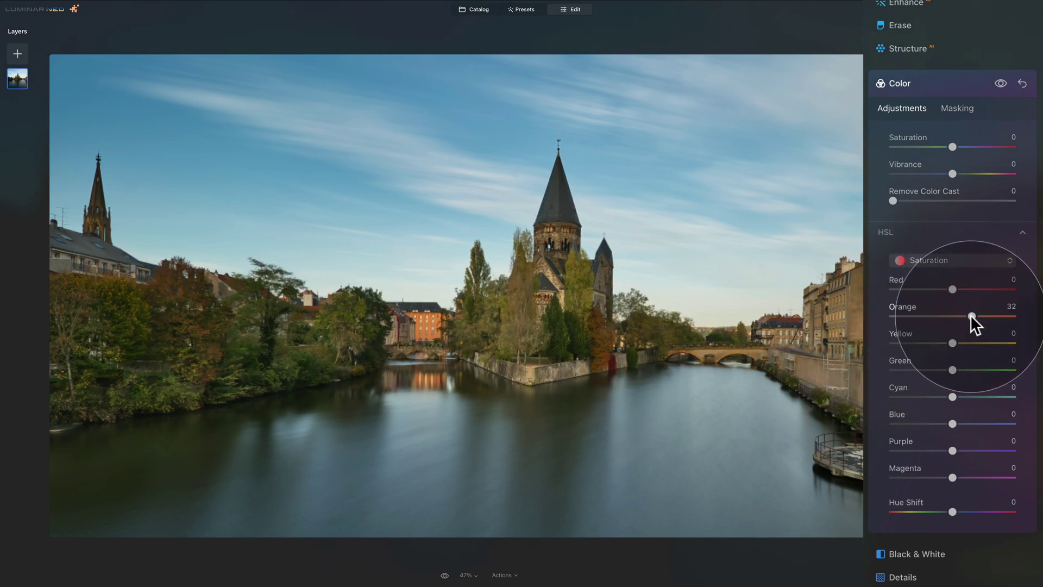
{"action": "left_click", "coordinate": [972, 316]}
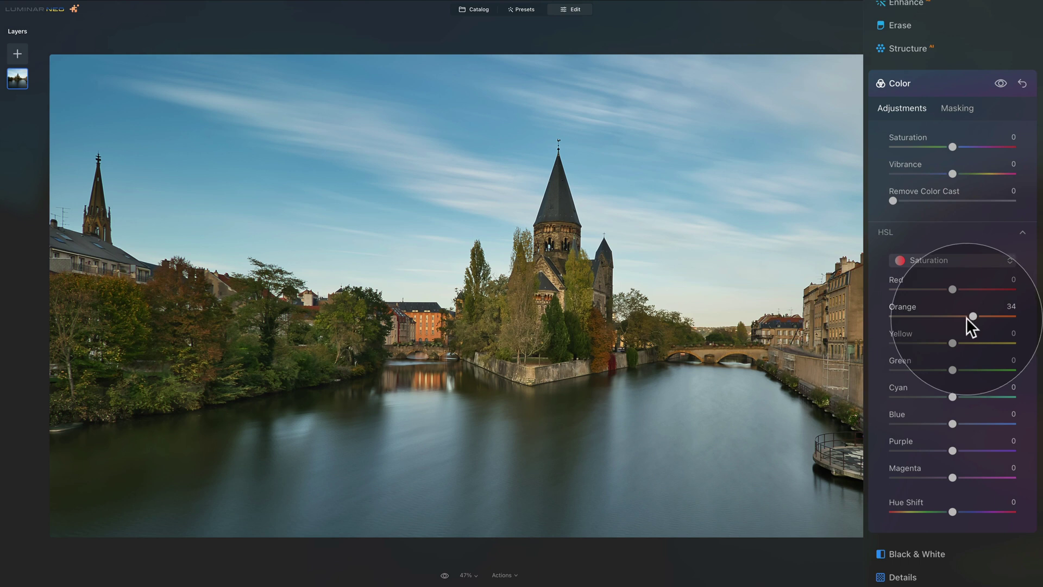
Step: Set the HSL saturation of yellow to 31, green to 10 and red to 10
{"action": "left_click_drag", "start_coordinate": [953, 342], "coordinate": [973, 342]}
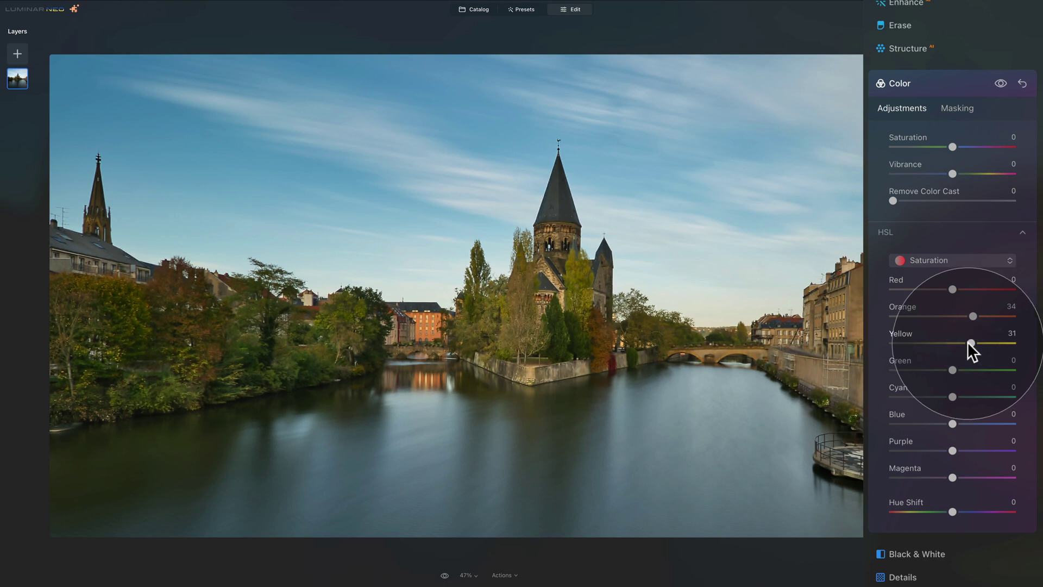
{"action": "left_click_drag", "start_coordinate": [954, 368], "coordinate": [961, 367]}
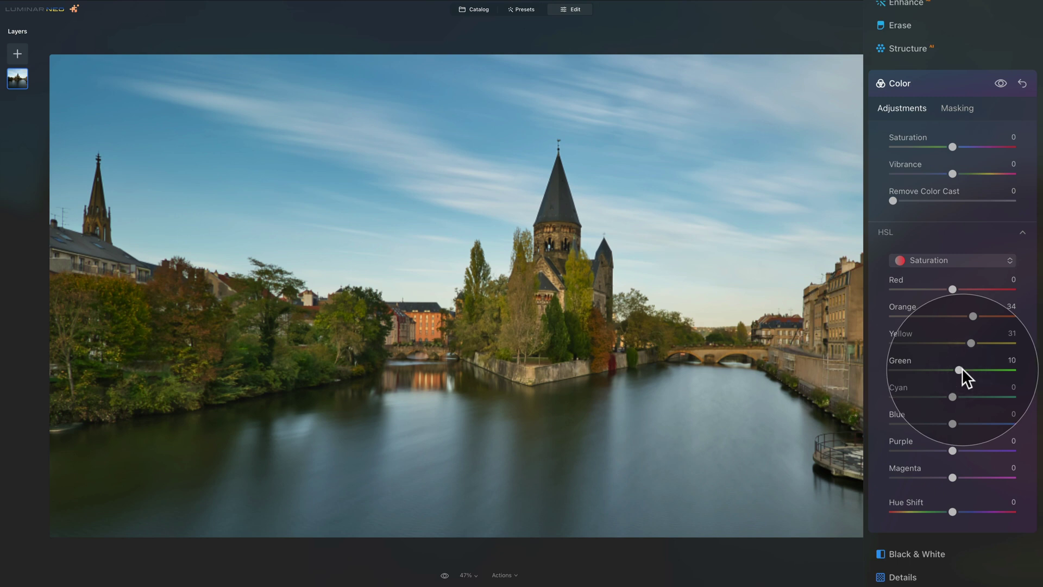
{"action": "mouse_move", "coordinate": [953, 288]}
{"action": "left_mouse_down"}
{"action": "mouse_move", "coordinate": [966, 288]}
{"action": "mouse_move", "coordinate": [946, 298]}
{"action": "left_mouse_up"}
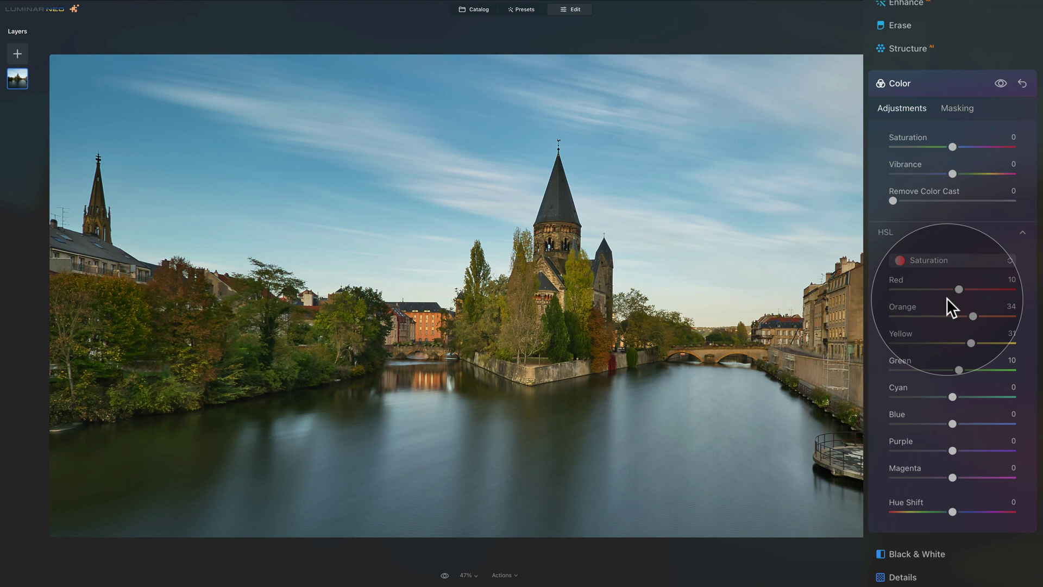
Step: Shift the HSL hues by setting green to -30, yellow to -10, orange to -20 and red to 20
{"action": "left_click", "coordinate": [963, 259]}
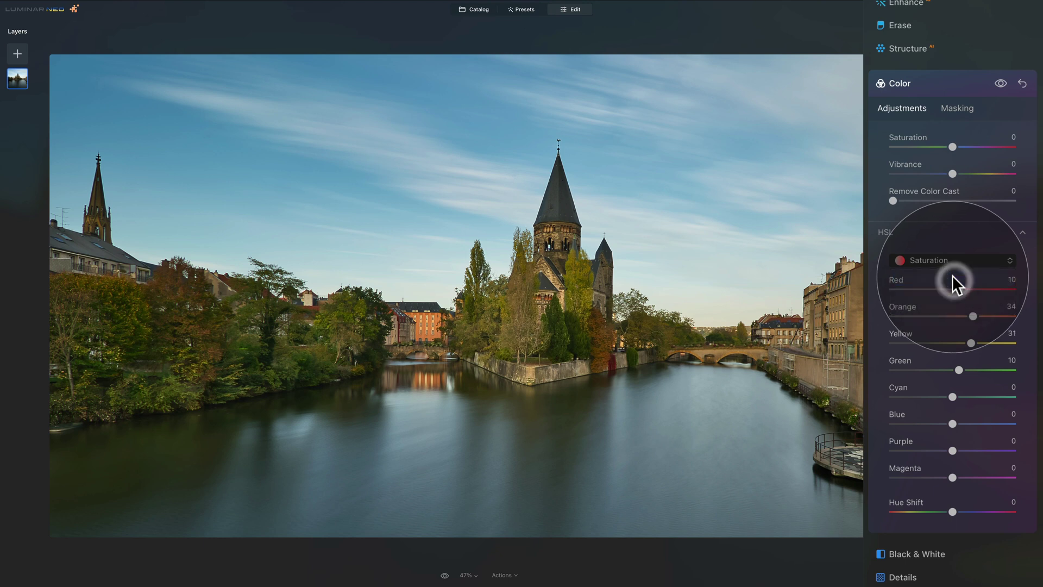
{"action": "left_click", "coordinate": [953, 280]}
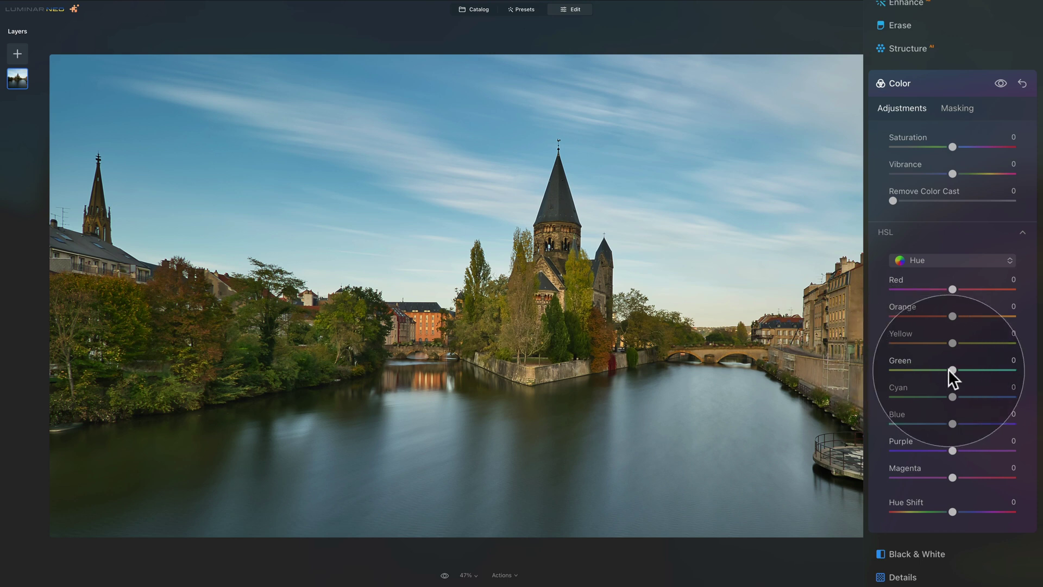
{"action": "left_click_drag", "start_coordinate": [952, 367], "coordinate": [932, 368]}
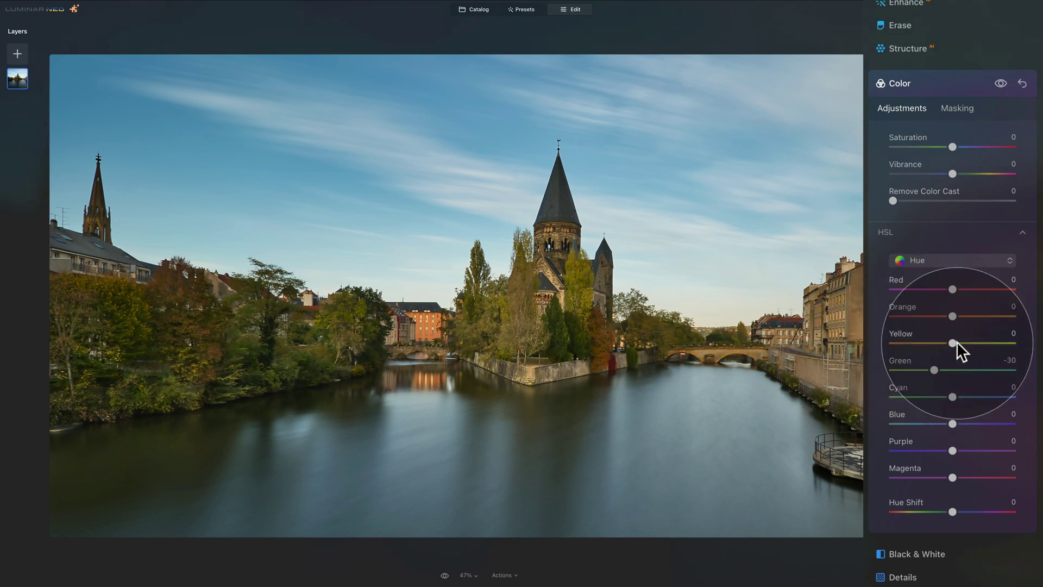
{"action": "mouse_move", "coordinate": [952, 341]}
{"action": "left_mouse_down"}
{"action": "mouse_move", "coordinate": [1008, 347]}
{"action": "mouse_move", "coordinate": [931, 341]}
{"action": "mouse_move", "coordinate": [941, 344]}
{"action": "left_mouse_up"}
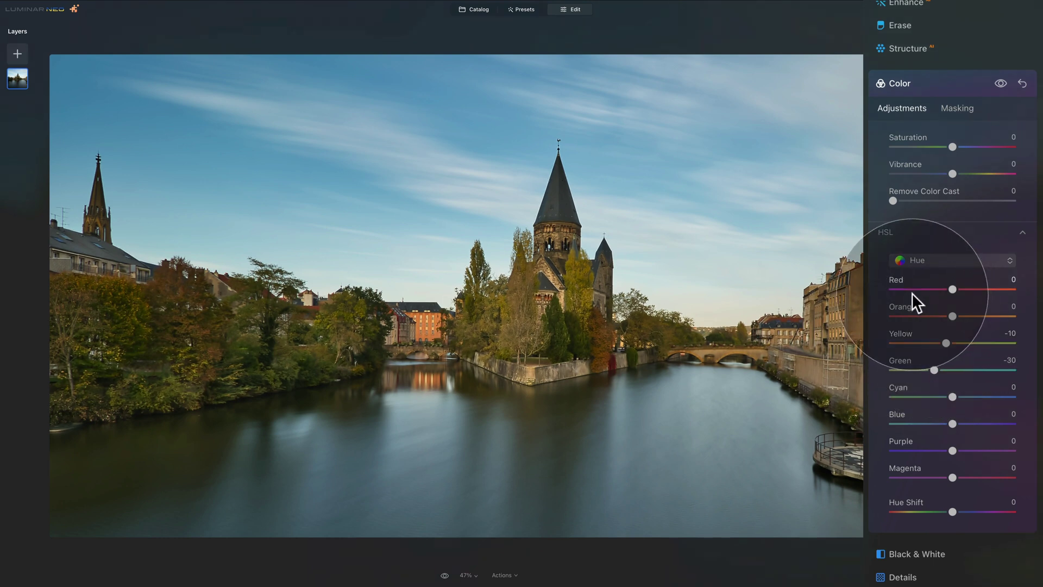
{"action": "mouse_move", "coordinate": [953, 315]}
{"action": "left_mouse_down"}
{"action": "mouse_move", "coordinate": [993, 317]}
{"action": "mouse_move", "coordinate": [940, 319]}
{"action": "left_mouse_up"}
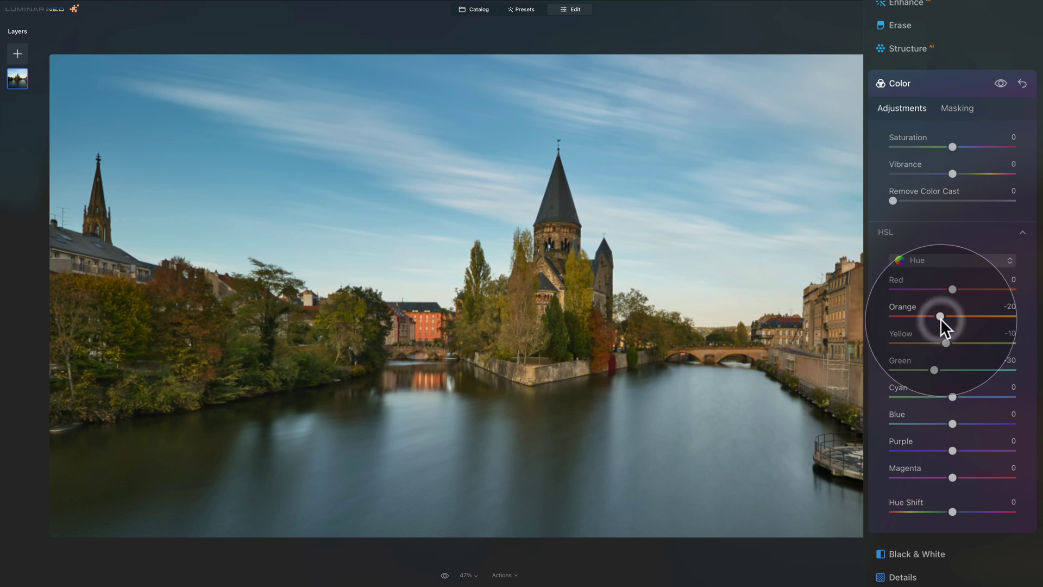
{"action": "mouse_move", "coordinate": [946, 289]}
{"action": "left_mouse_down"}
{"action": "mouse_move", "coordinate": [977, 288]}
{"action": "mouse_move", "coordinate": [960, 288]}
{"action": "left_mouse_up"}
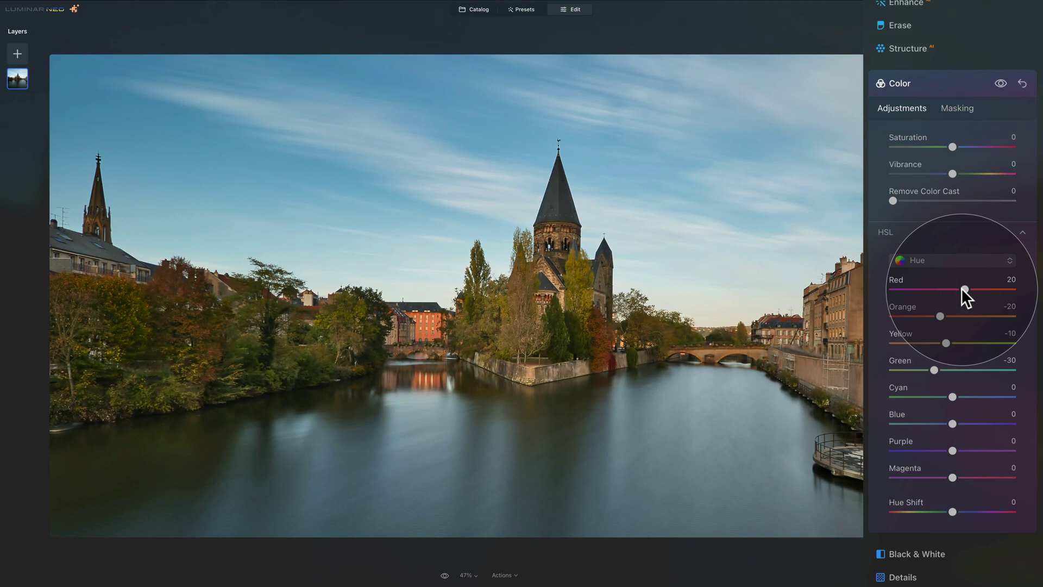
Step: Brighten the autumn tones by setting HSL luminance to 20 for green and yellow and 10 for orange and red
{"action": "left_click", "coordinate": [946, 260]}
{"action": "left_click", "coordinate": [935, 306]}
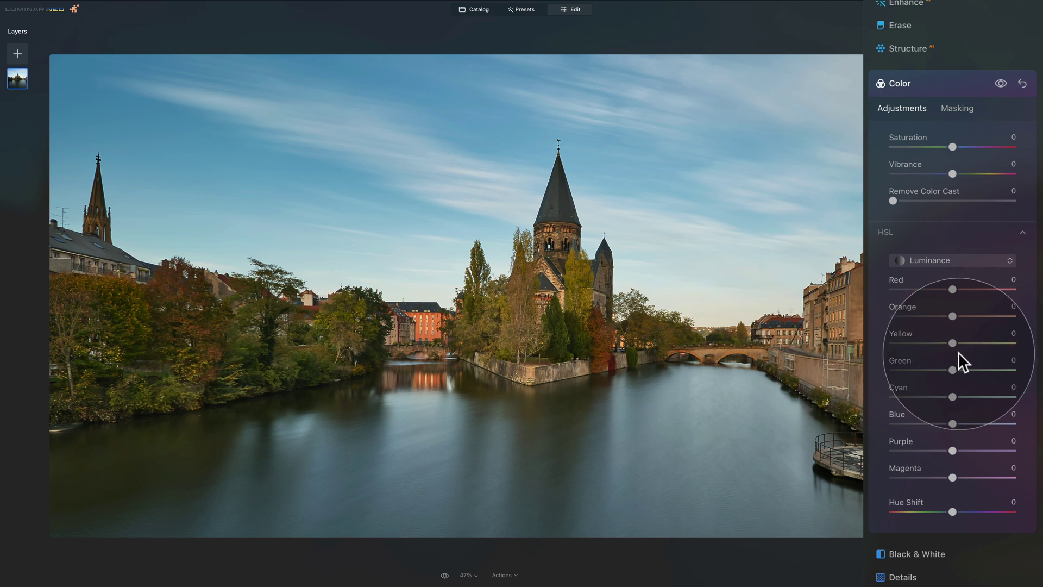
{"action": "mouse_move", "coordinate": [952, 367]}
{"action": "left_mouse_down"}
{"action": "mouse_move", "coordinate": [912, 373]}
{"action": "mouse_move", "coordinate": [984, 375]}
{"action": "mouse_move", "coordinate": [966, 374]}
{"action": "left_mouse_up"}
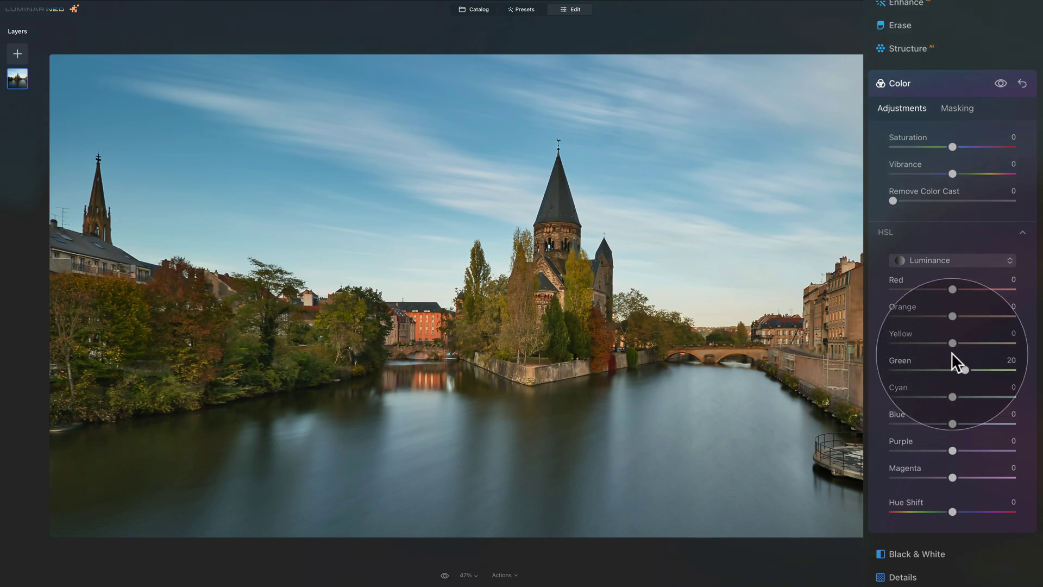
{"action": "left_click_drag", "start_coordinate": [954, 338], "coordinate": [956, 298]}
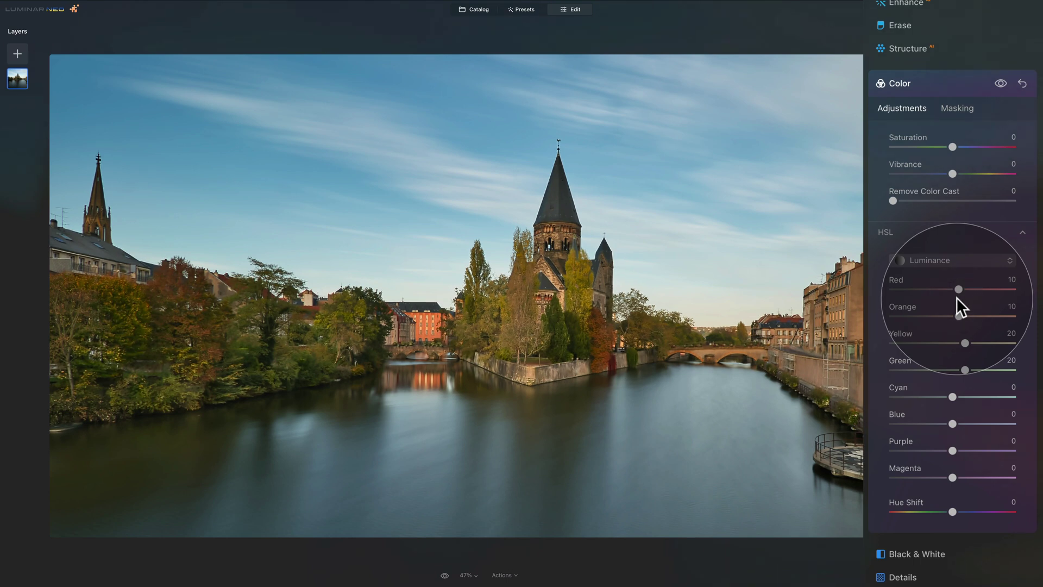
Step: Compare the photo with and without the Color adjustments, and reduce the HSL saturation of orange to 32 and yellow to 27
{"action": "left_click", "coordinate": [1000, 83]}
{"action": "left_click", "coordinate": [1001, 84]}
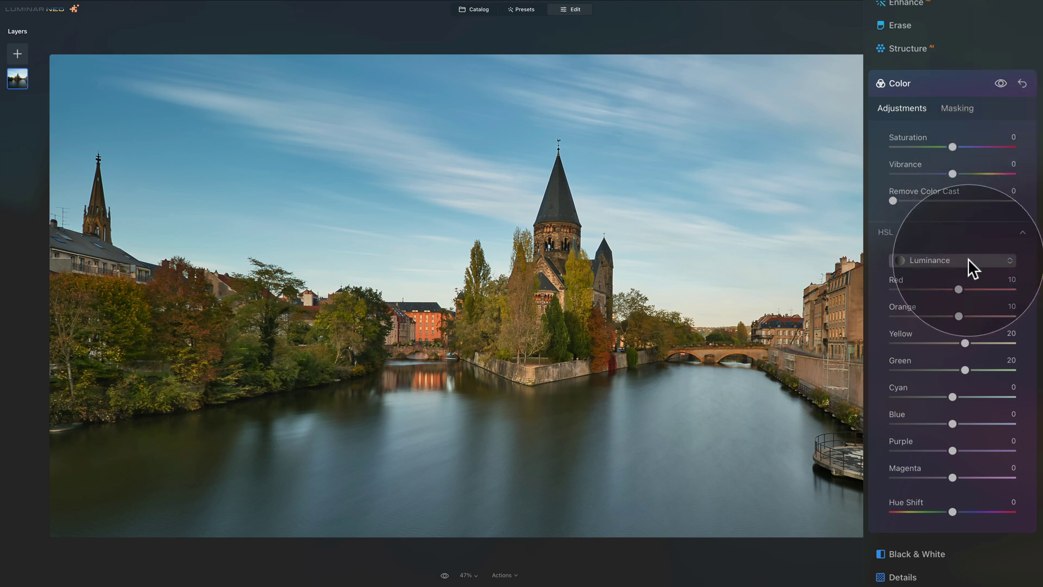
{"action": "left_click", "coordinate": [966, 292]}
{"action": "left_click_drag", "start_coordinate": [973, 316], "coordinate": [969, 342]}
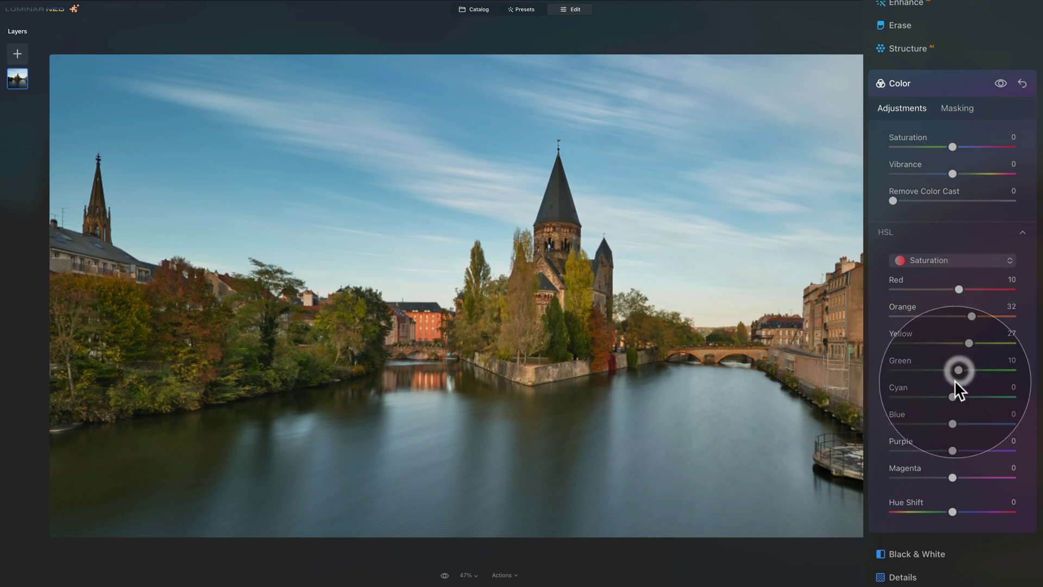
{"action": "left_click", "coordinate": [905, 232]}
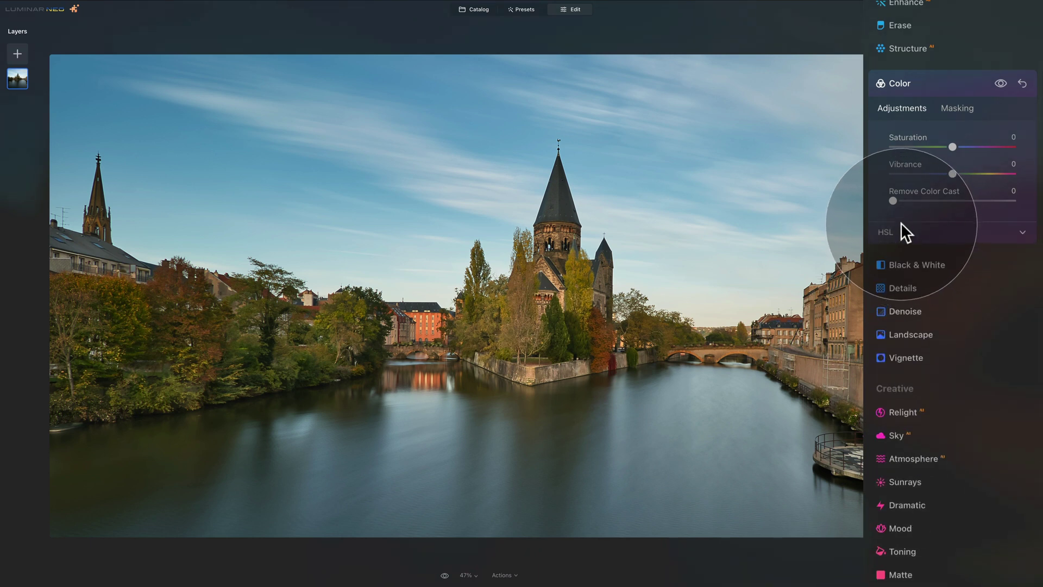
Step: Set the Color tool's Vibrance to 10 and compare the edited river photo with the original
{"action": "left_click_drag", "start_coordinate": [955, 171], "coordinate": [960, 171]}
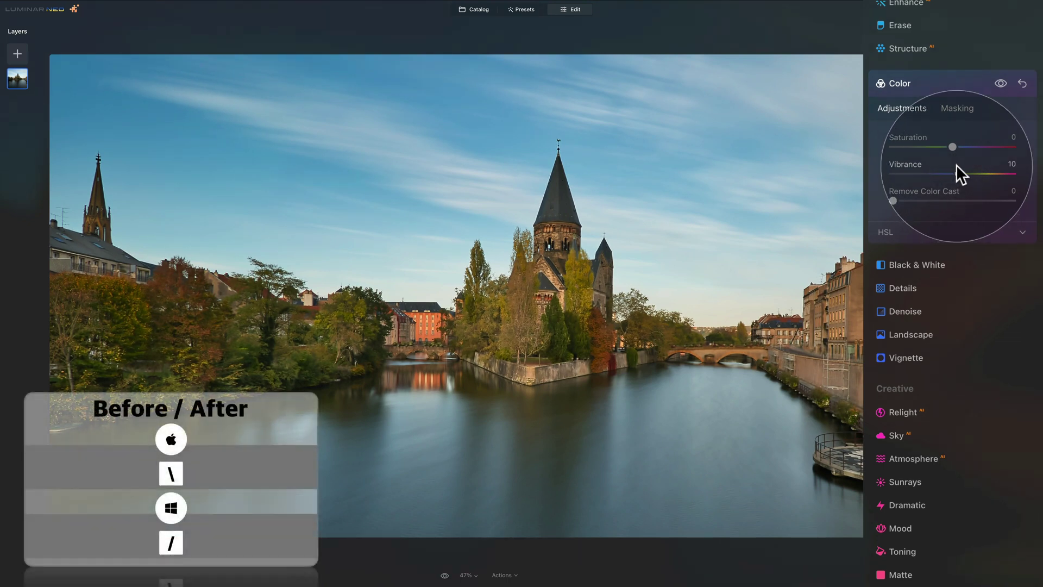
{"action": "left_click", "coordinate": [444, 576]}
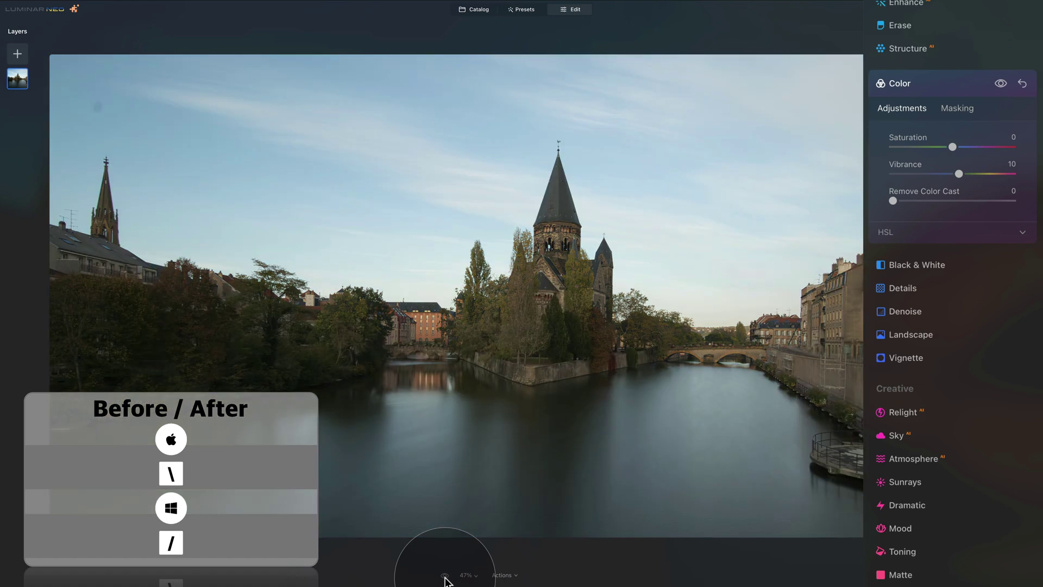
{"action": "left_click", "coordinate": [444, 576]}
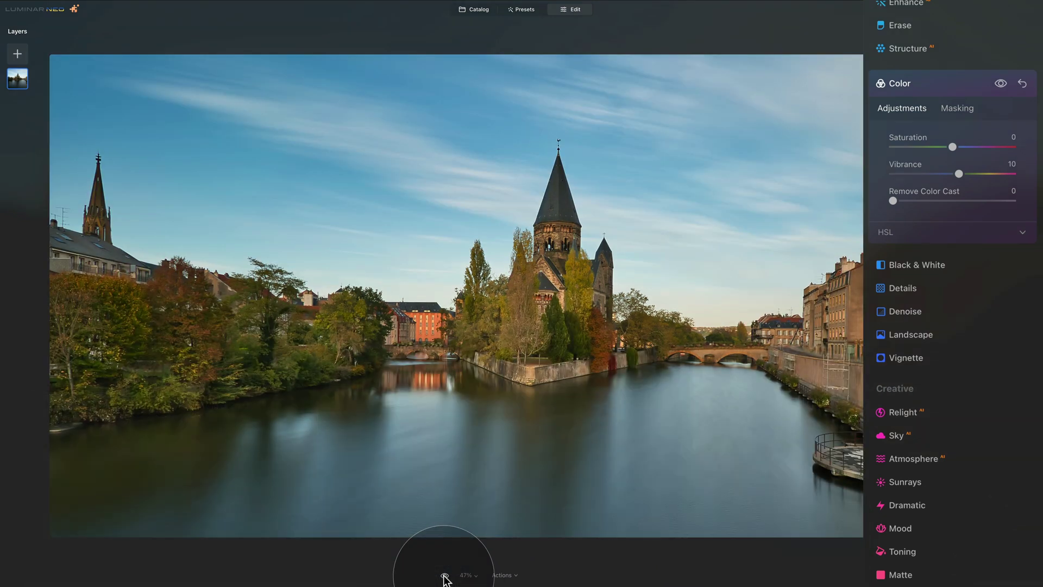